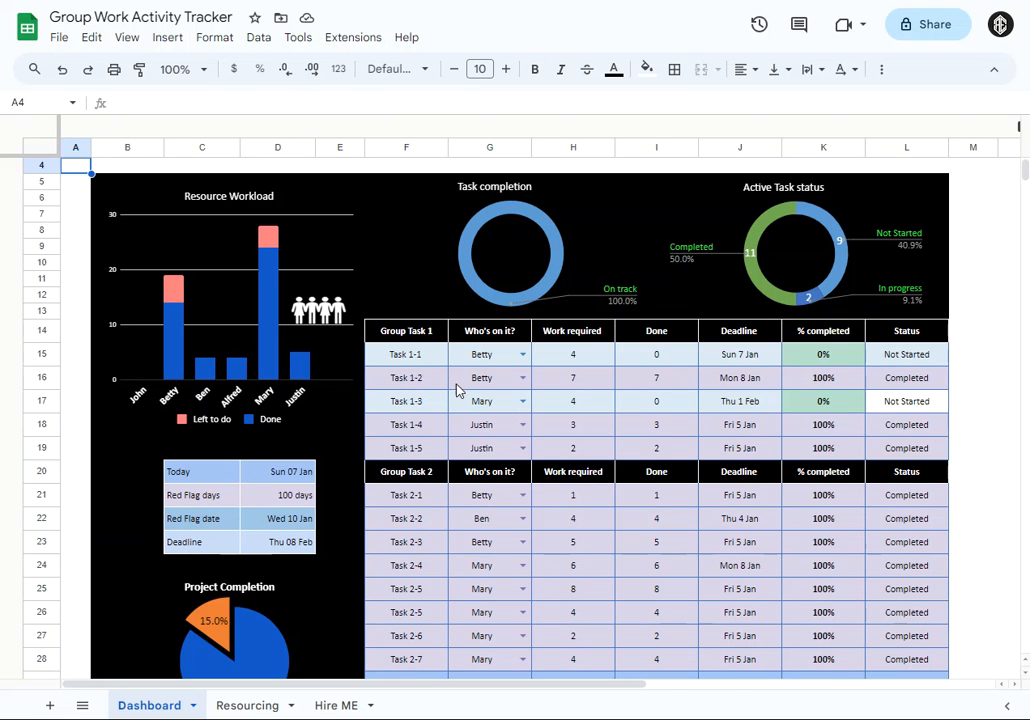
Assign both Task 1-1 and Task 1-3 to the fourth team member in the assignee list
{"action": "left_click", "coordinate": [521, 353]}
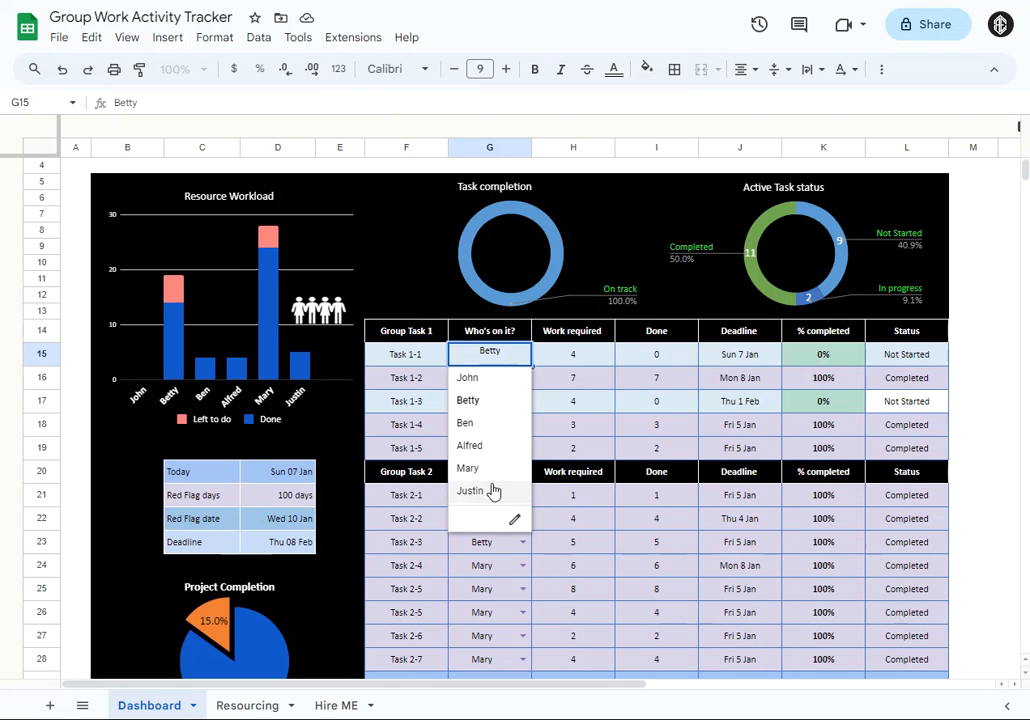
{"action": "left_click", "coordinate": [470, 446]}
{"action": "left_click", "coordinate": [523, 400]}
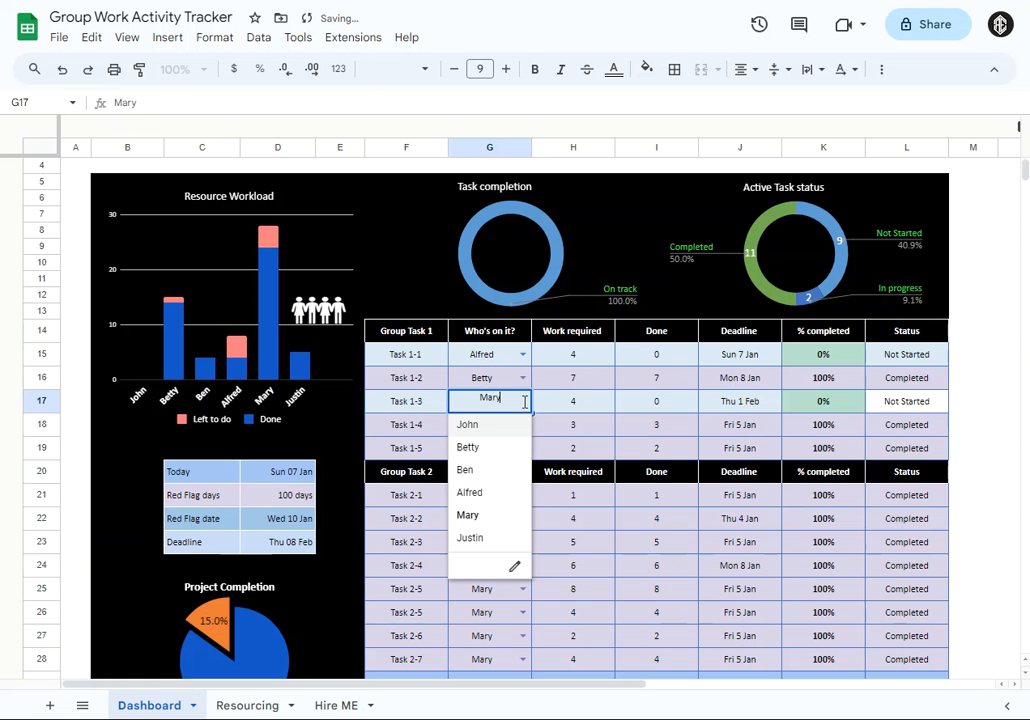
{"action": "left_click", "coordinate": [472, 492]}
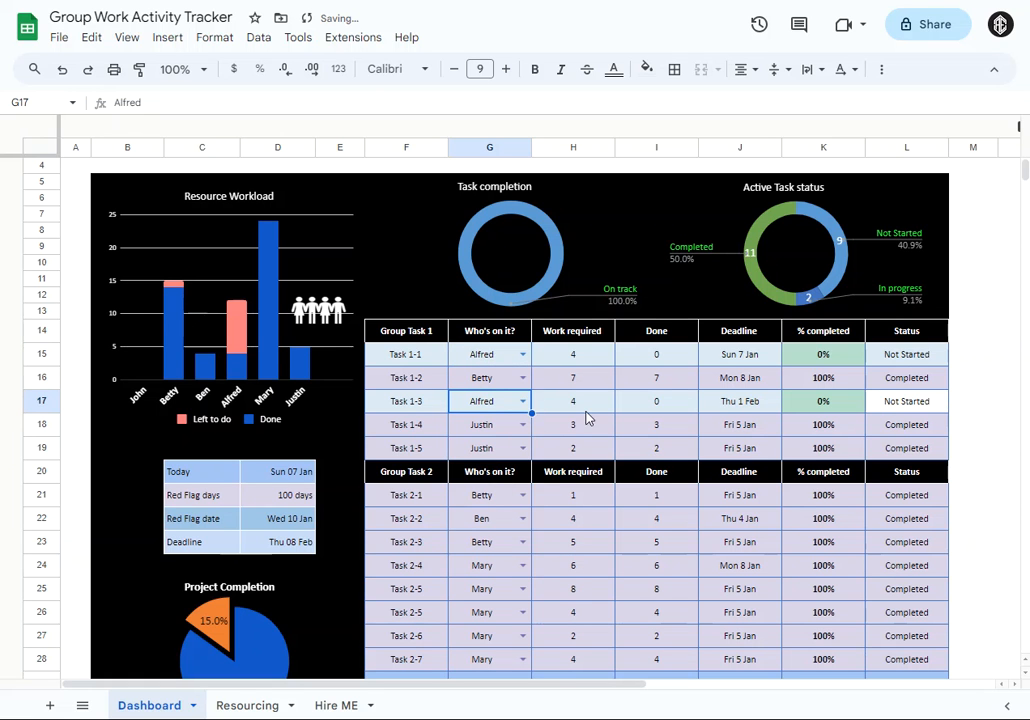
Examine the Work required heading, the dashboard charts, the Today and Red Flag values, and the two group task headings
{"action": "left_click", "coordinate": [565, 334]}
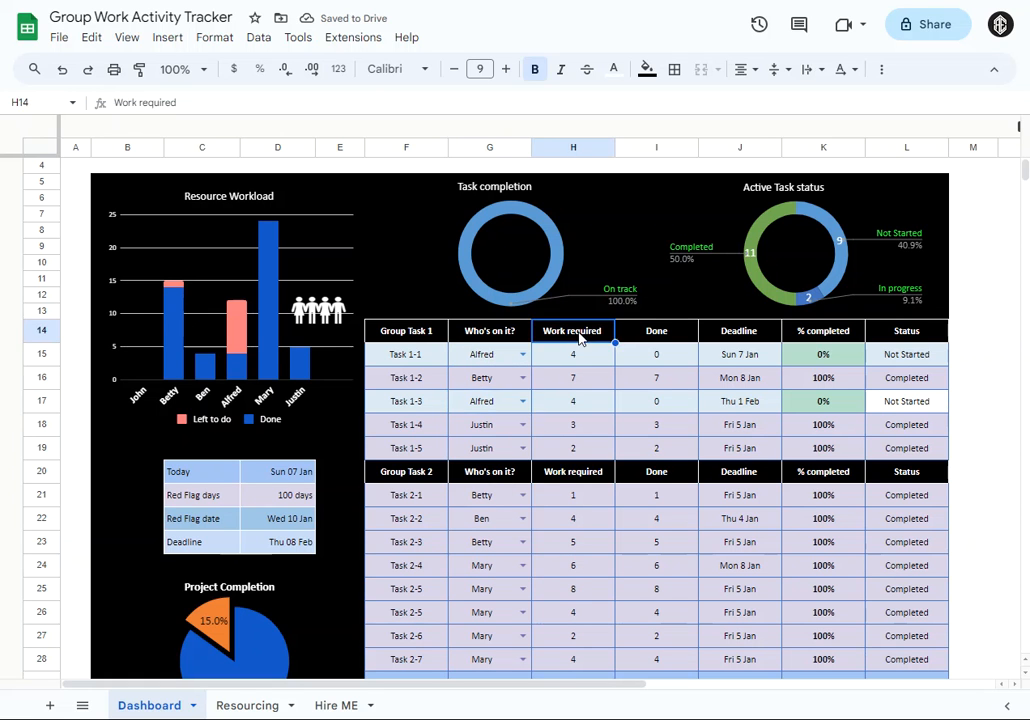
{"action": "left_click", "coordinate": [476, 192]}
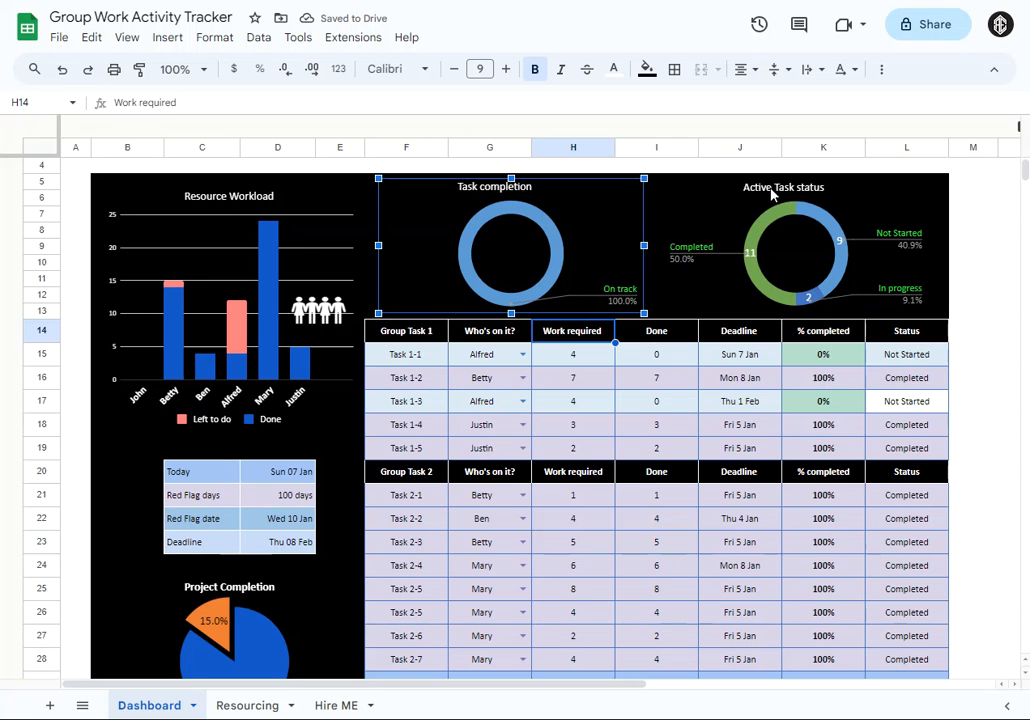
{"action": "left_click", "coordinate": [772, 195]}
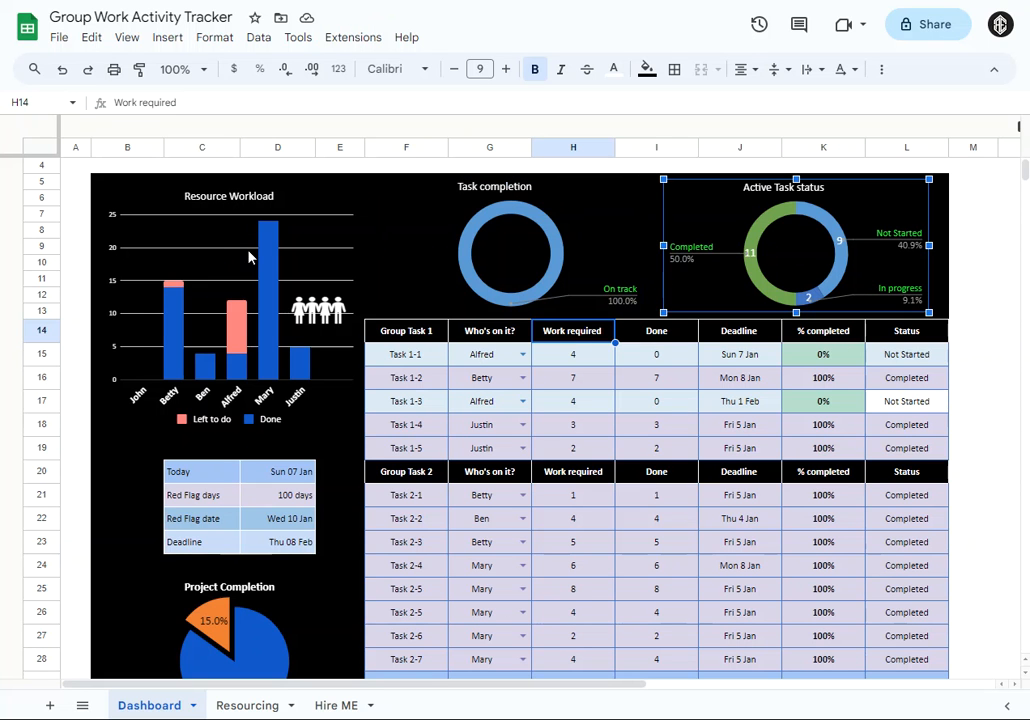
{"action": "left_click", "coordinate": [200, 265]}
{"action": "scroll", "coordinate": [255, 350], "scroll_direction": "down", "scroll_amount": 2}
{"action": "left_click", "coordinate": [257, 407]}
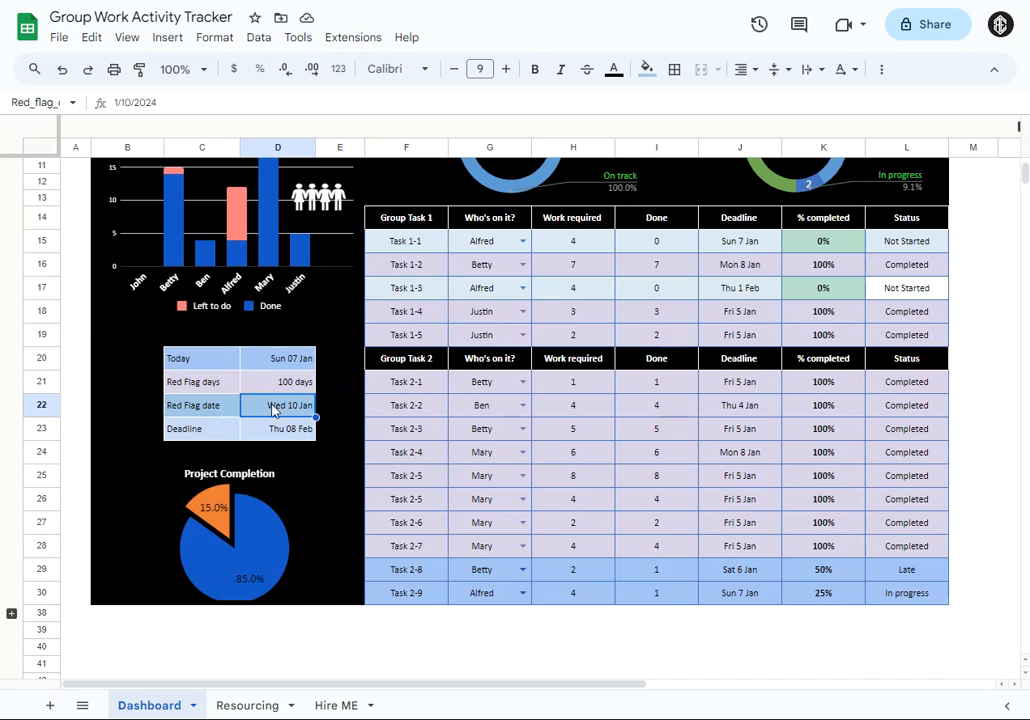
{"action": "left_click", "coordinate": [285, 381]}
{"action": "left_click", "coordinate": [285, 357]}
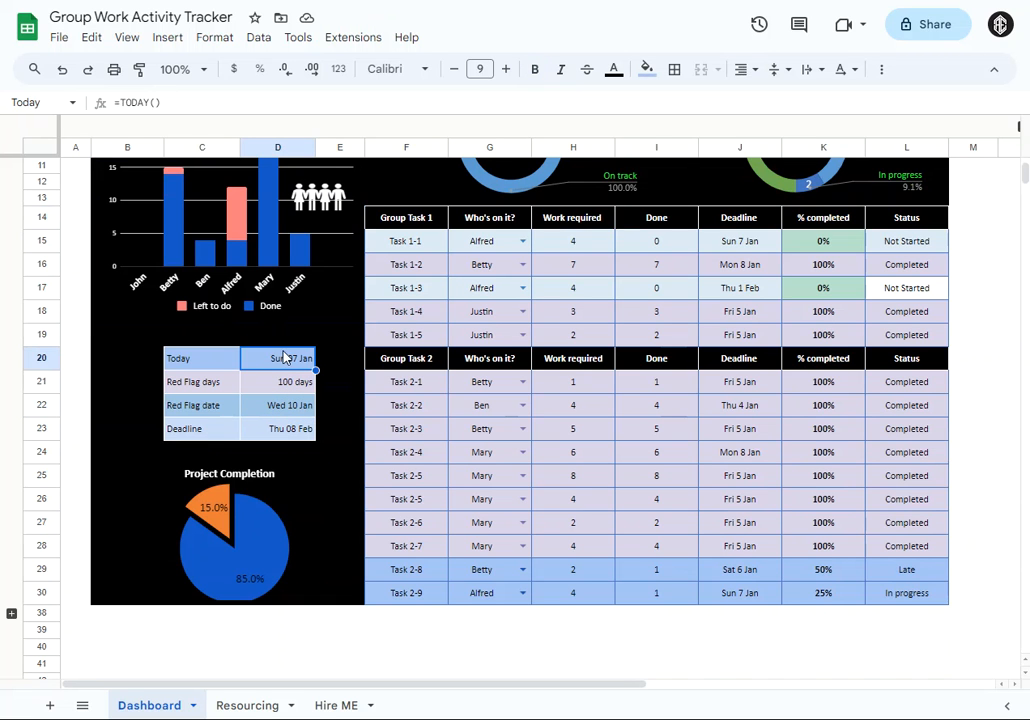
{"action": "left_click", "coordinate": [422, 224]}
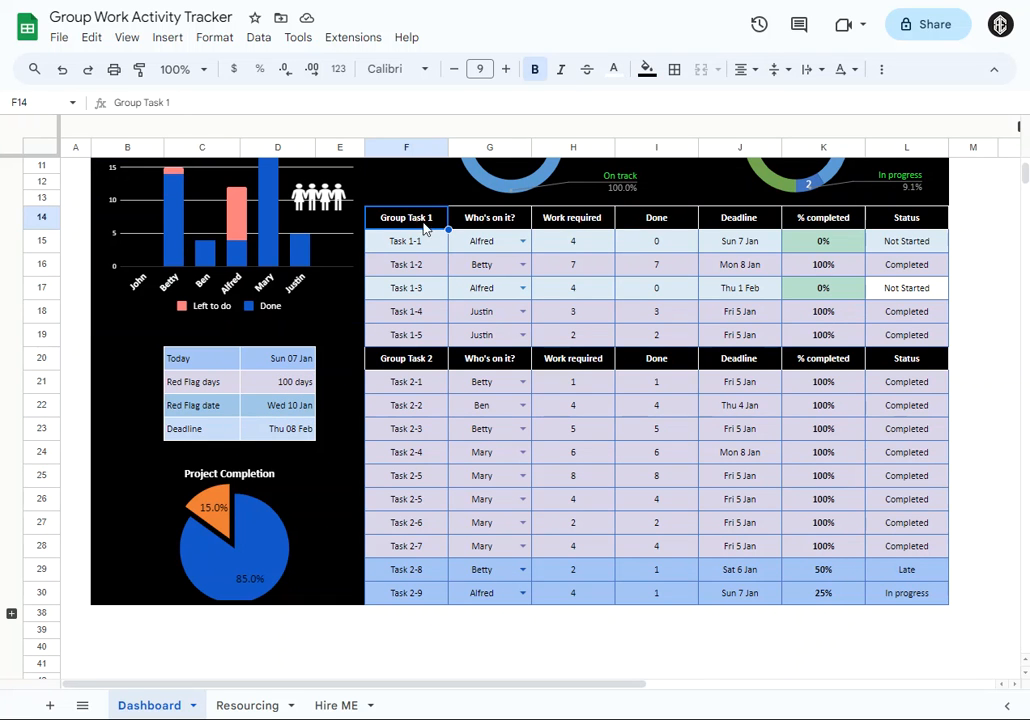
{"action": "left_click", "coordinate": [422, 362]}
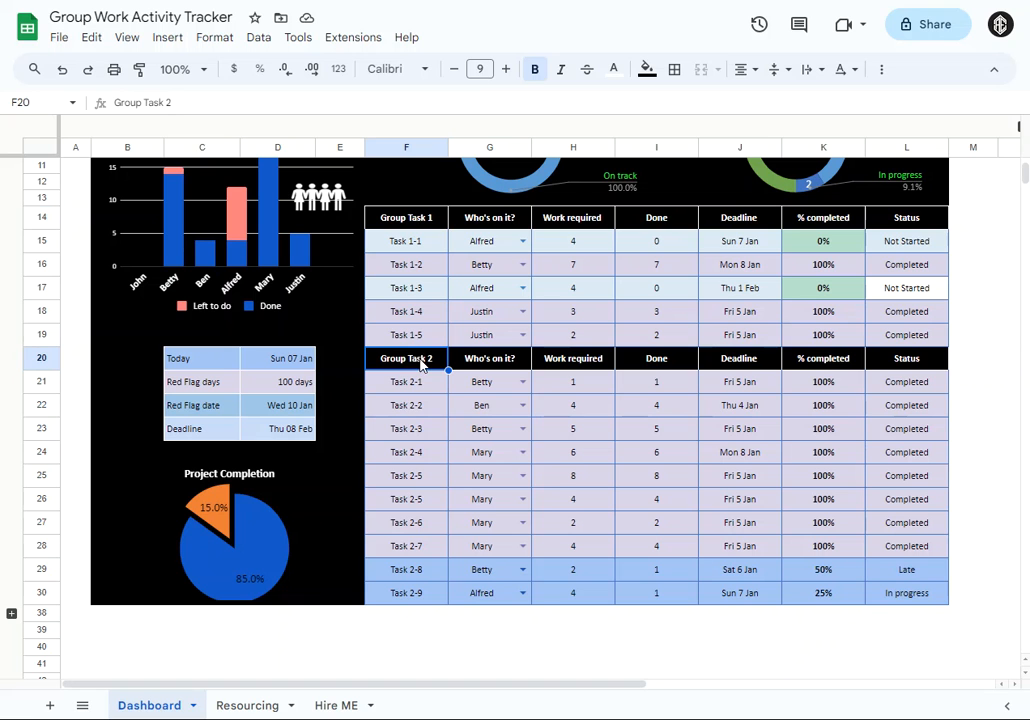
{"action": "left_click", "coordinate": [224, 482]}
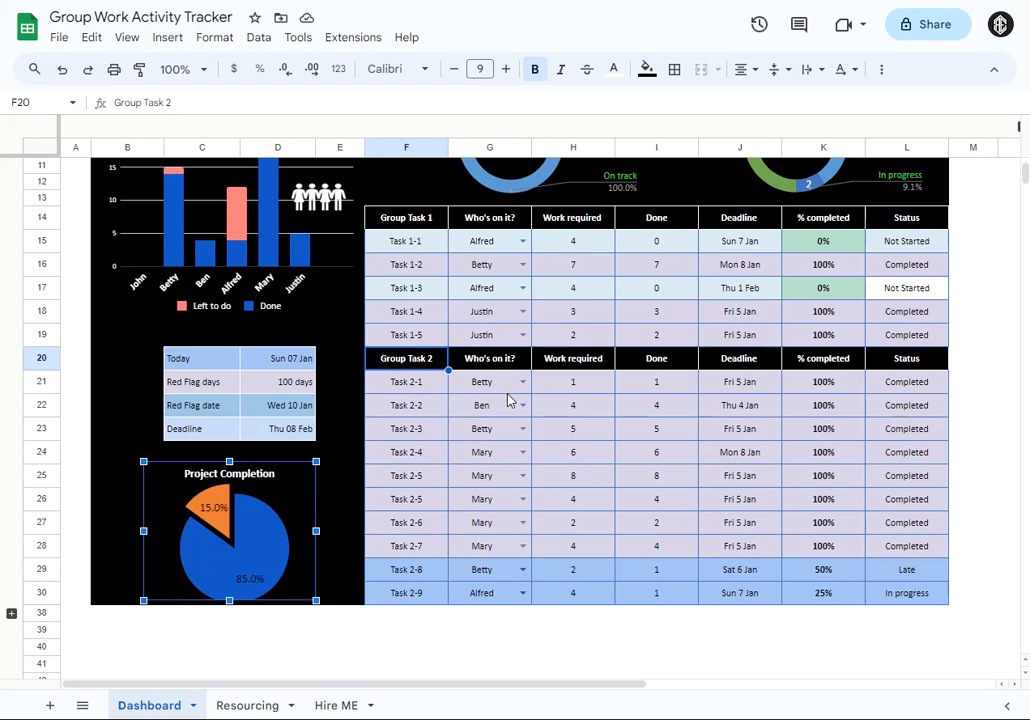
Set Task 1-1's Work required to 5 and its Done value to 1
{"action": "scroll", "coordinate": [512, 397], "scroll_direction": "up", "scroll_amount": 3}
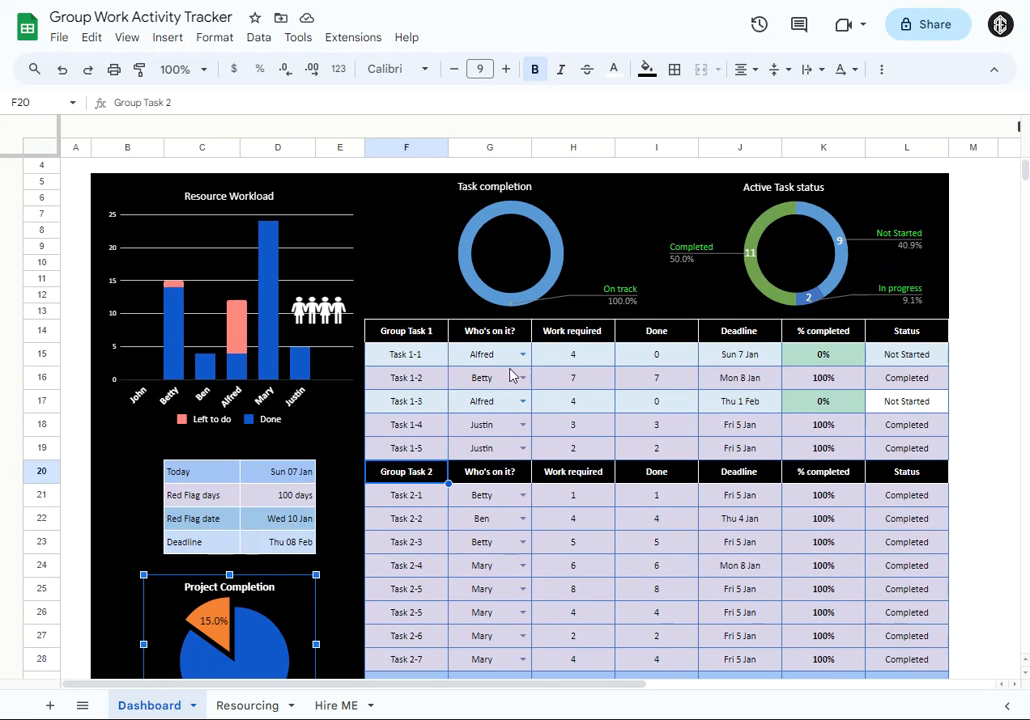
{"action": "left_click", "coordinate": [574, 358]}
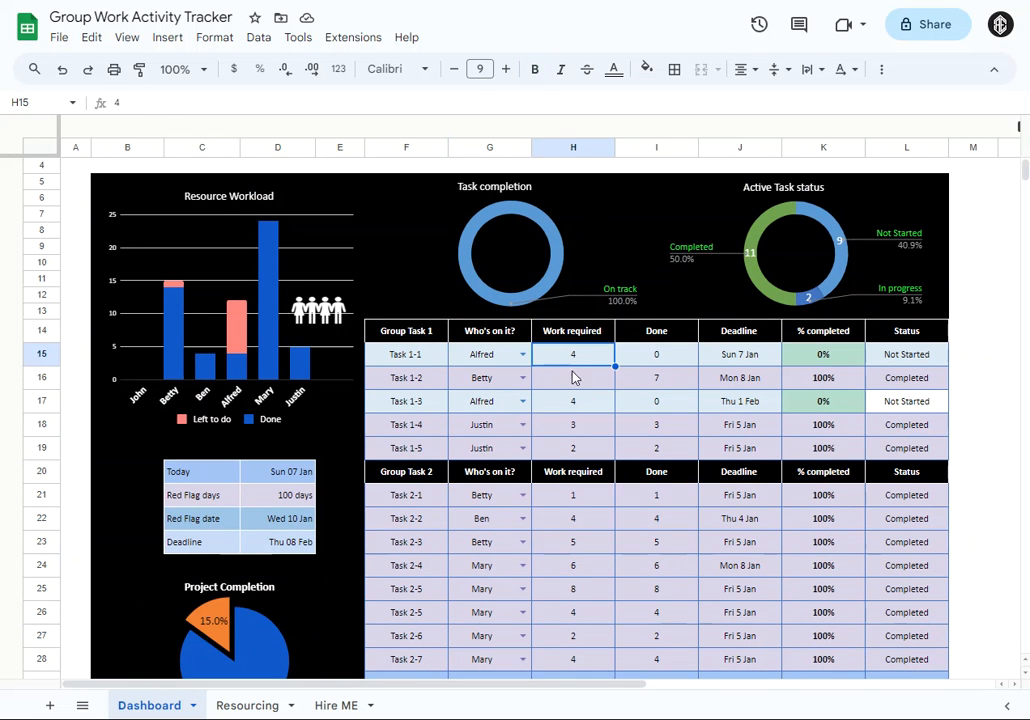
{"action": "type", "text": "5"}
{"action": "left_click", "coordinate": [667, 360]}
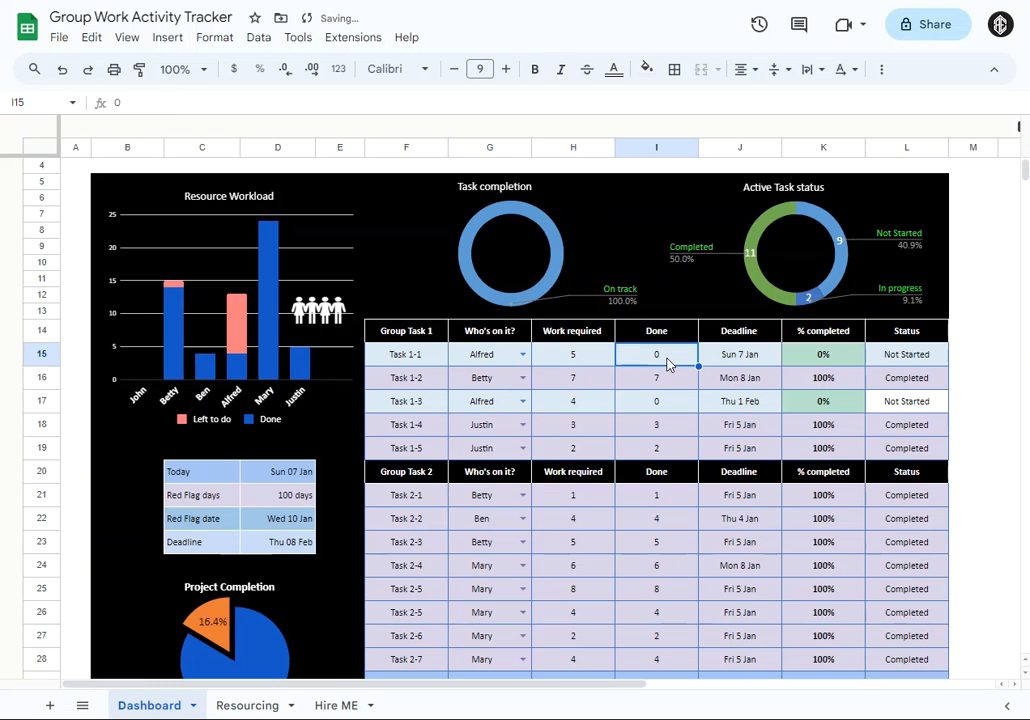
{"action": "type", "text": "1"}
{"action": "left_click", "coordinate": [652, 410]}
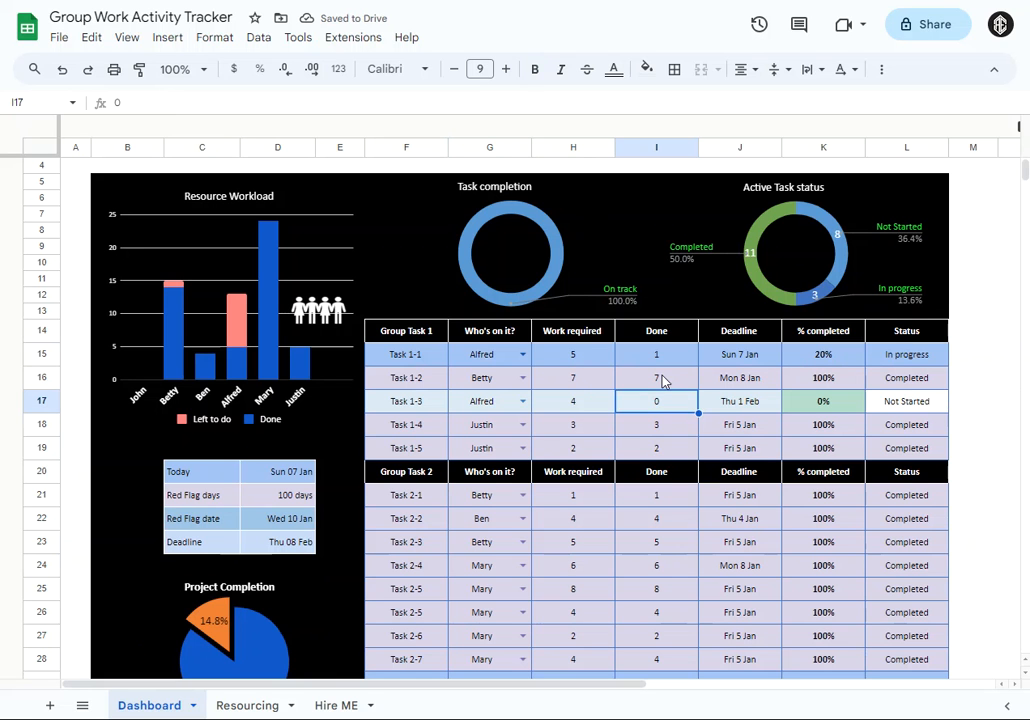
Set the Done value of Task 1-2 to 0
{"action": "left_click", "coordinate": [668, 380]}
{"action": "type", "text": "0"}
{"action": "left_click", "coordinate": [660, 402]}
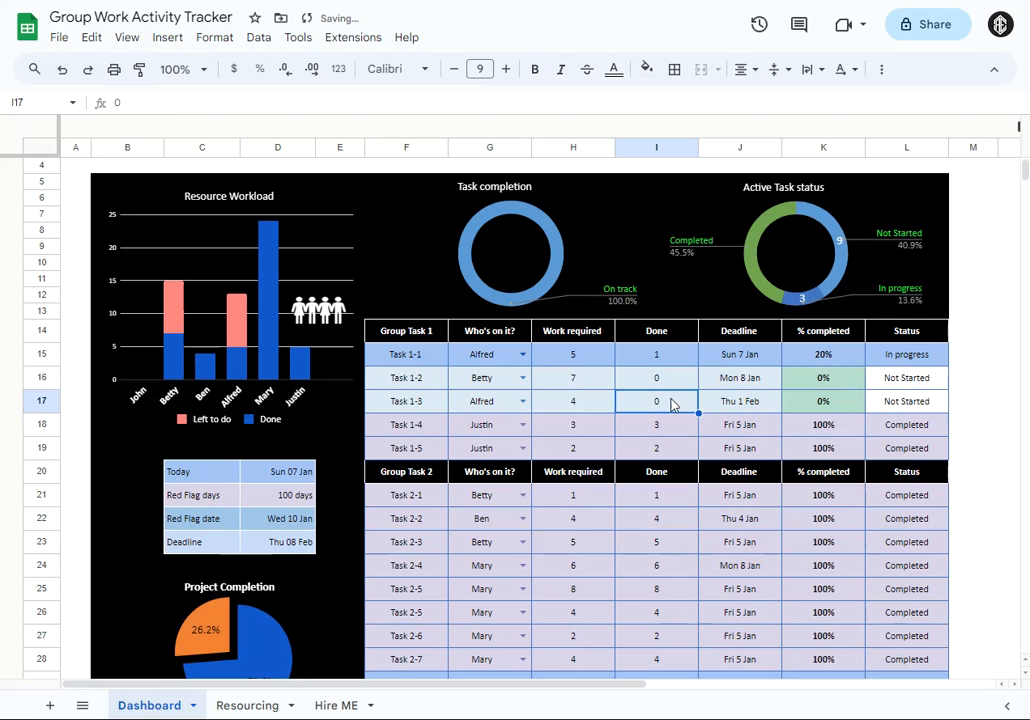
Change Task 1-2's deadline to 10 January 2024 and set its Done value to 2
{"action": "scroll", "coordinate": [738, 440], "scroll_direction": "up", "scroll_amount": 2}
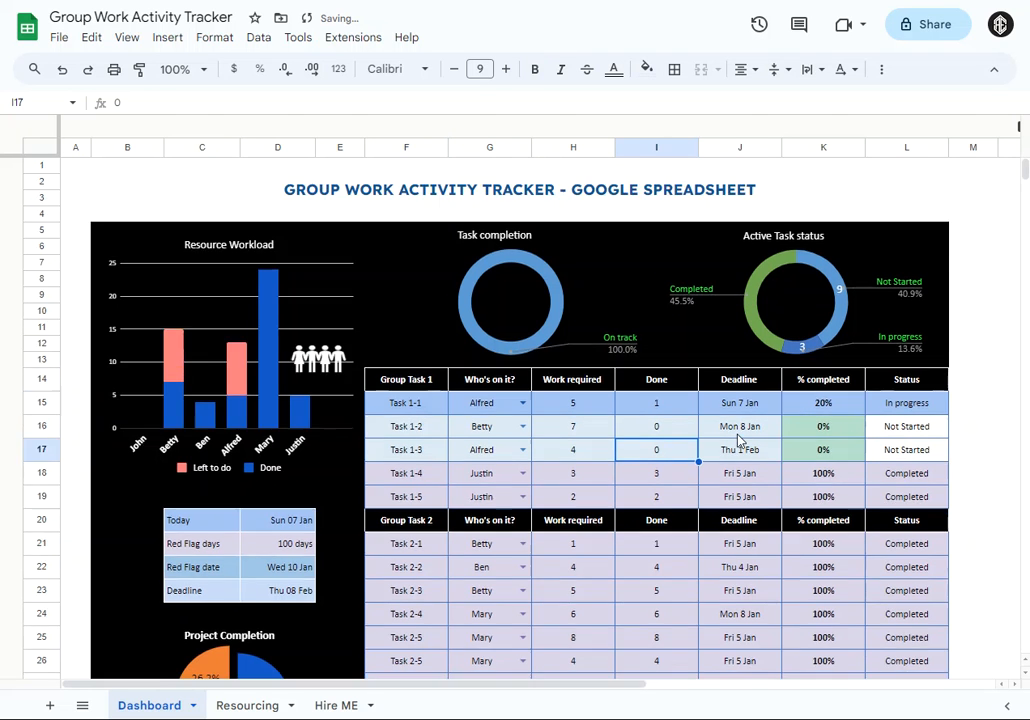
{"action": "left_click", "coordinate": [744, 386]}
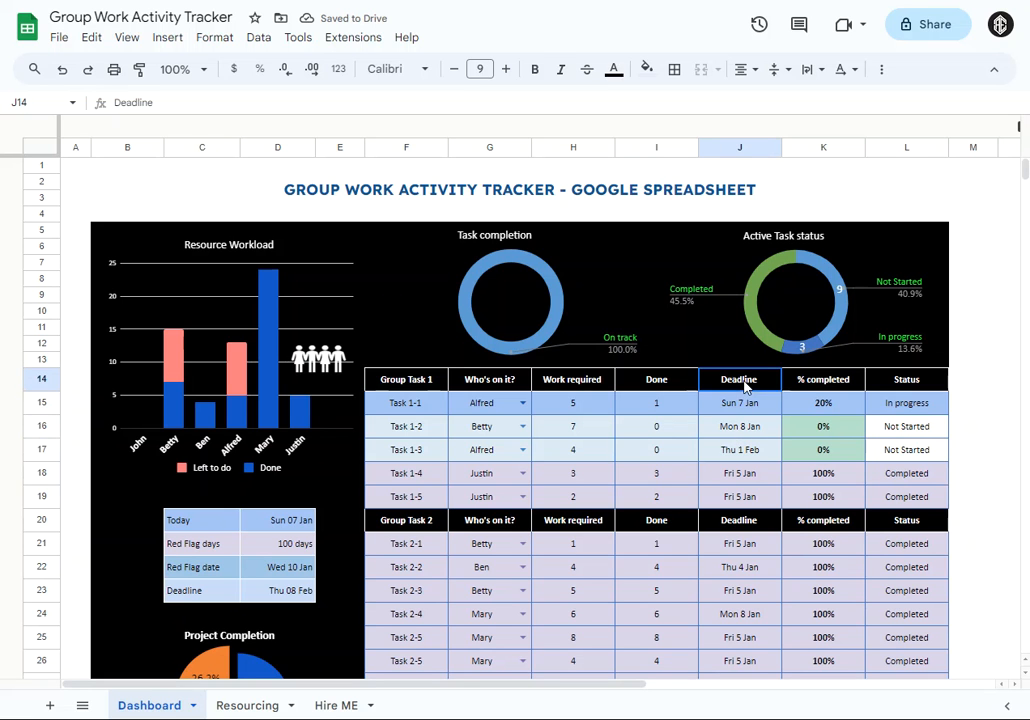
{"action": "left_click", "coordinate": [741, 430]}
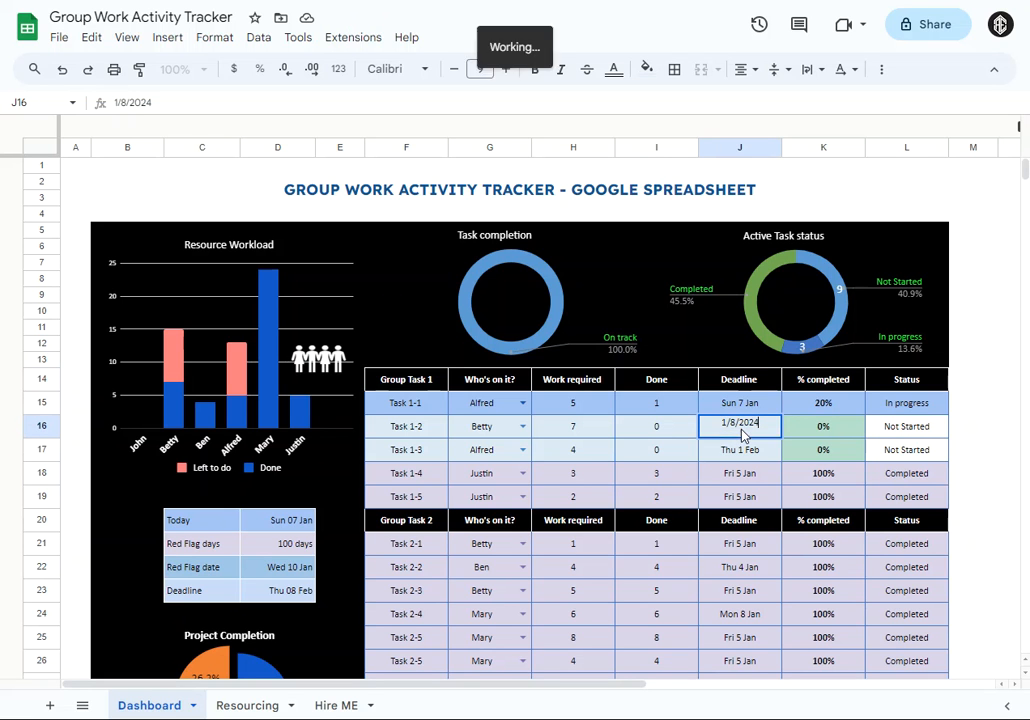
{"action": "double_click", "coordinate": [741, 433]}
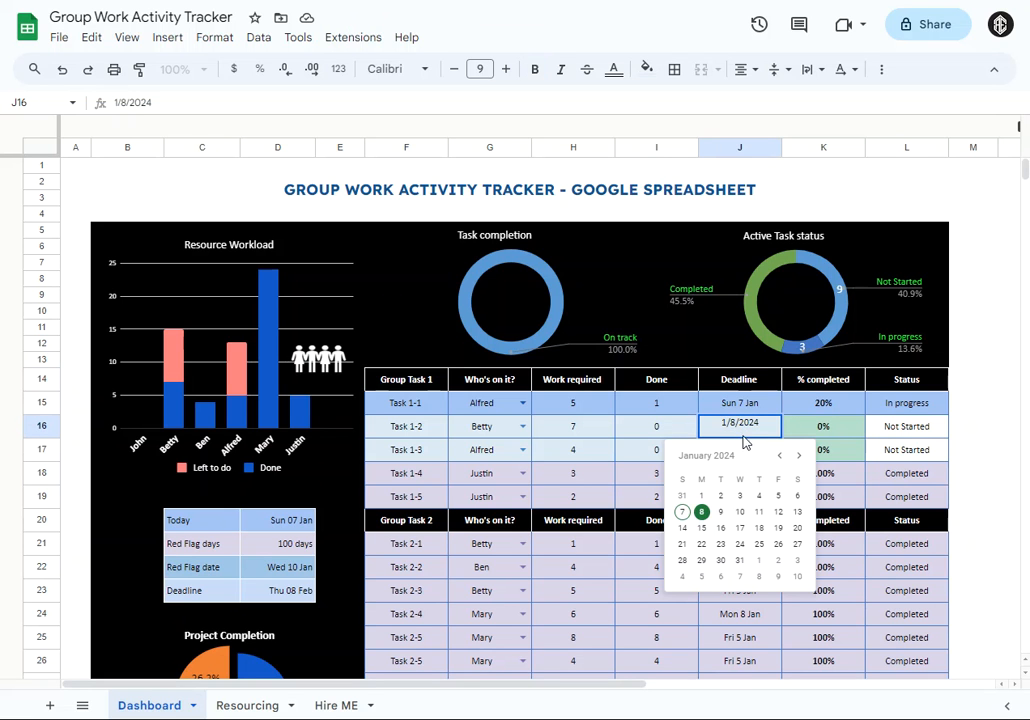
{"action": "left_click", "coordinate": [741, 513]}
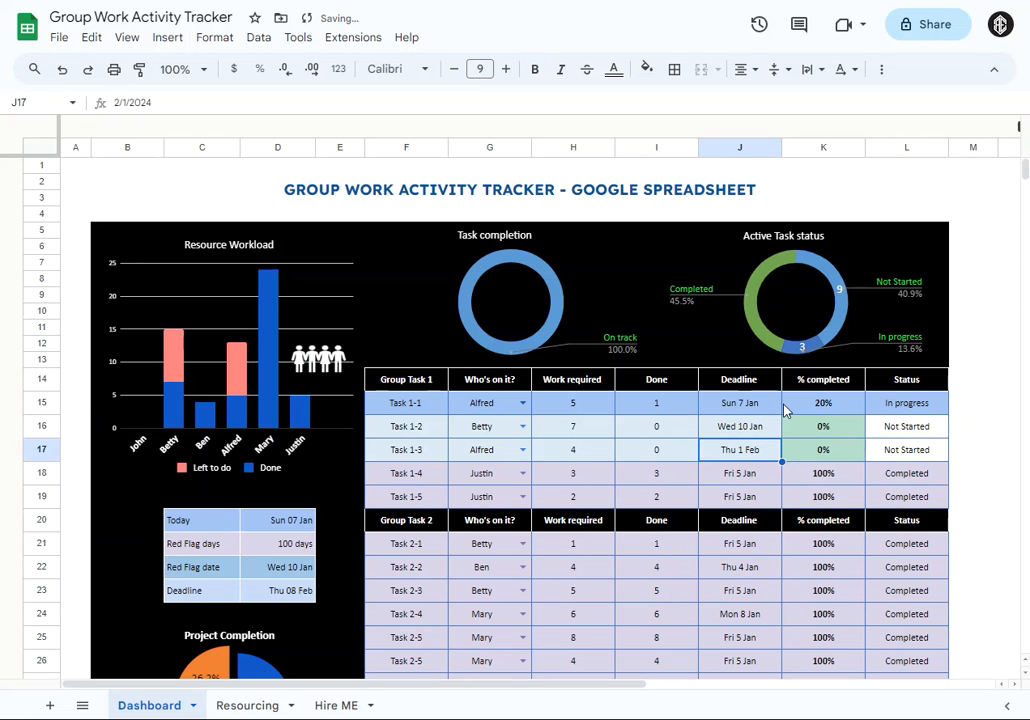
{"action": "left_click", "coordinate": [664, 434]}
{"action": "type", "text": "2"}
{"action": "key", "text": "Return"}
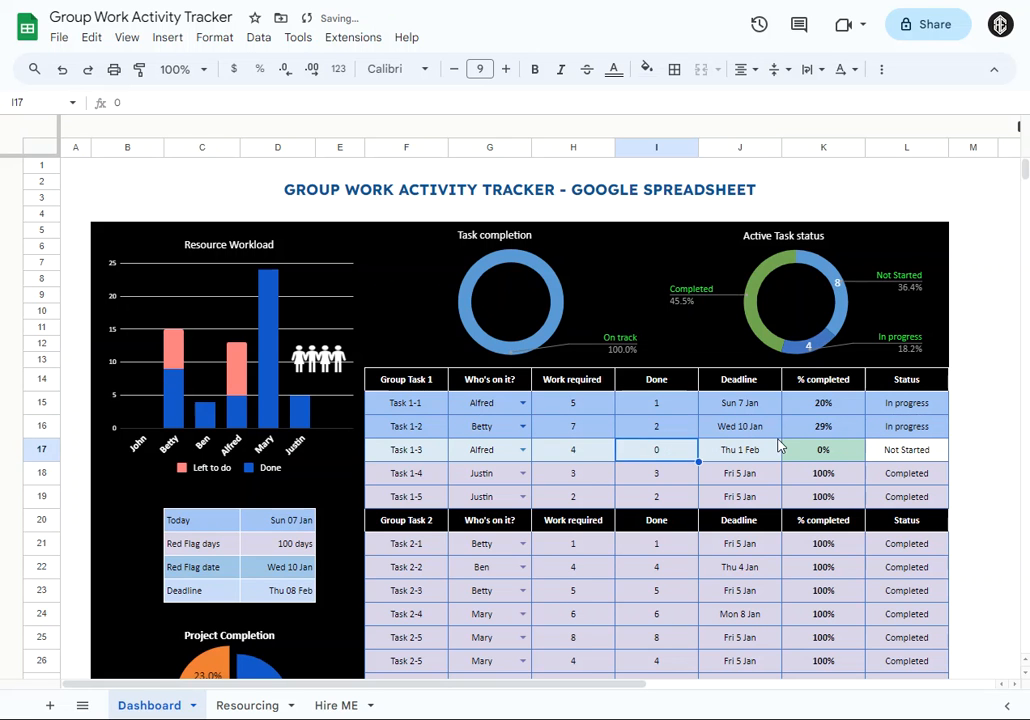
Set the Work required for Task 1-3 to 6
{"action": "left_click", "coordinate": [589, 460]}
{"action": "type", "text": "6"}
{"action": "key", "text": "Return"}
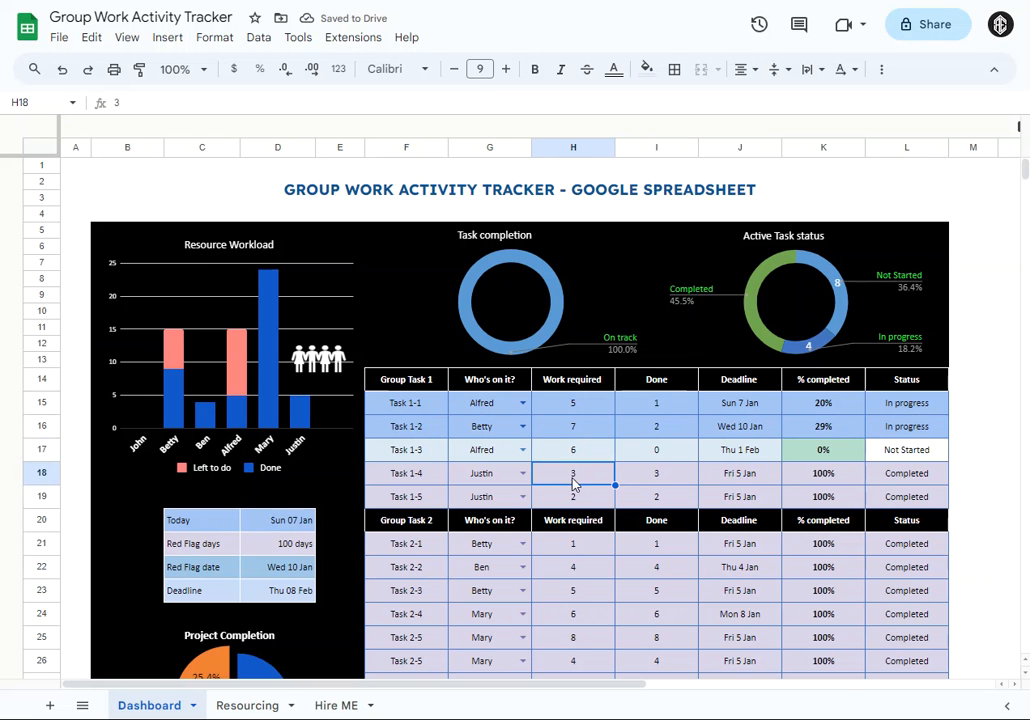
Set Task 1-4's Work required to 7 and its Done value to 0
{"action": "type", "text": "7"}
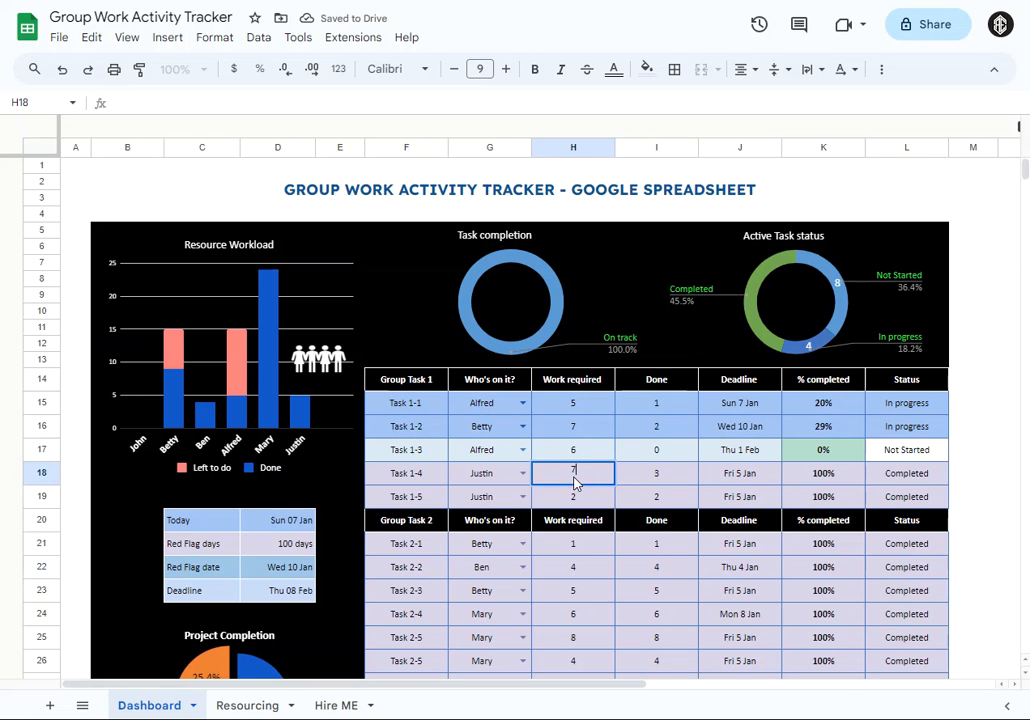
{"action": "left_click", "coordinate": [672, 481]}
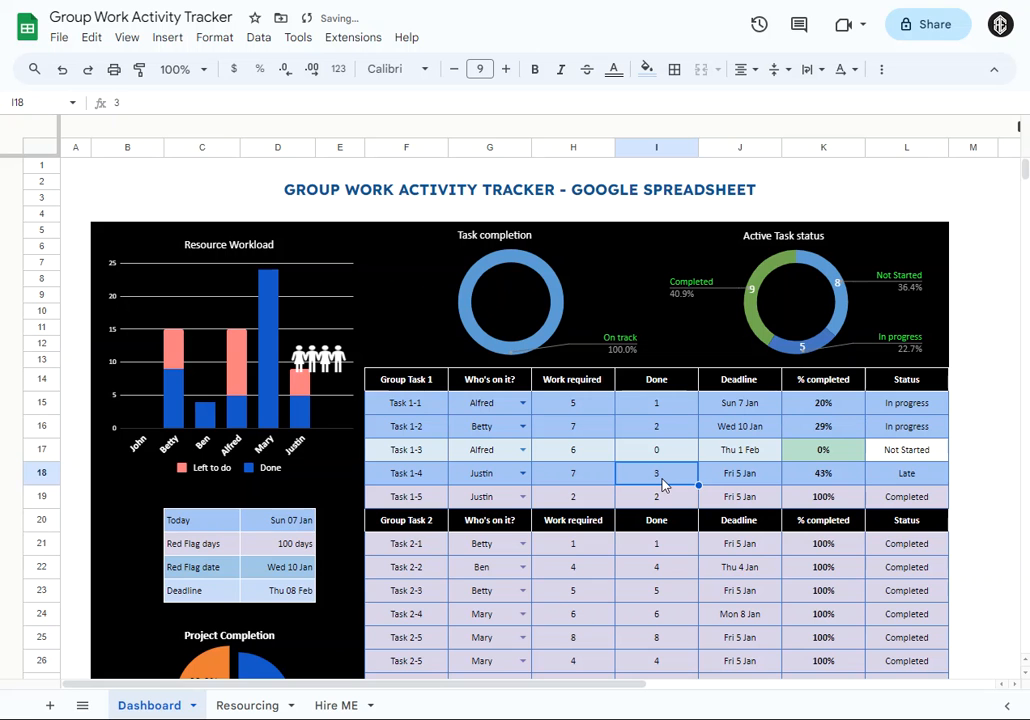
{"action": "type", "text": "0"}
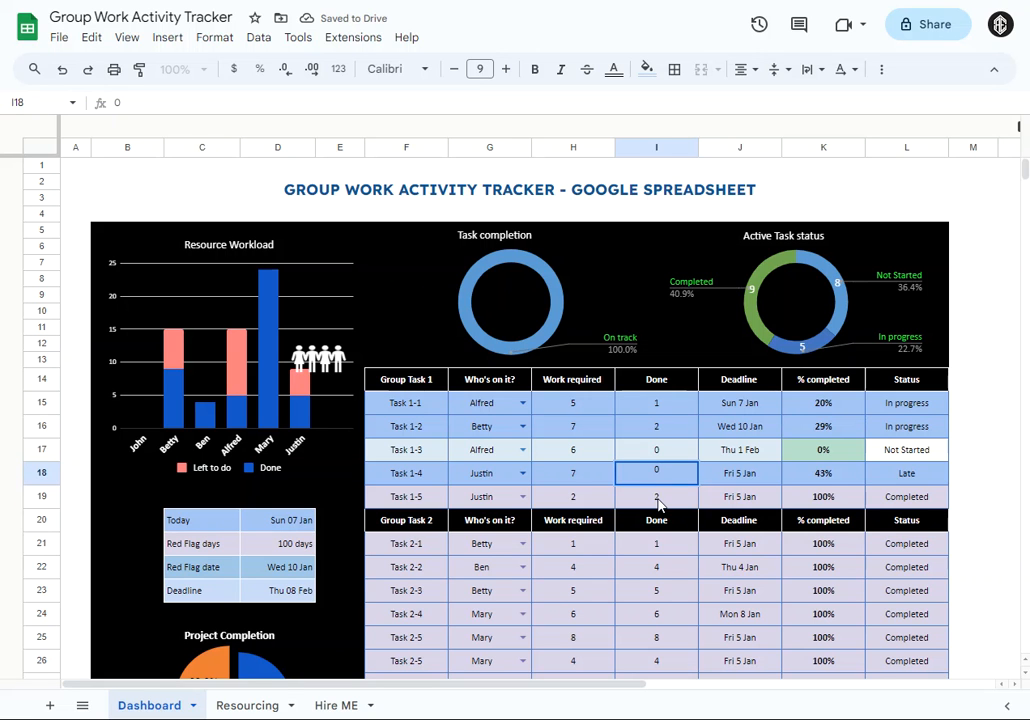
{"action": "key", "text": "Return"}
Set the Done value of Task 1-4 to 5
{"action": "left_click", "coordinate": [662, 482]}
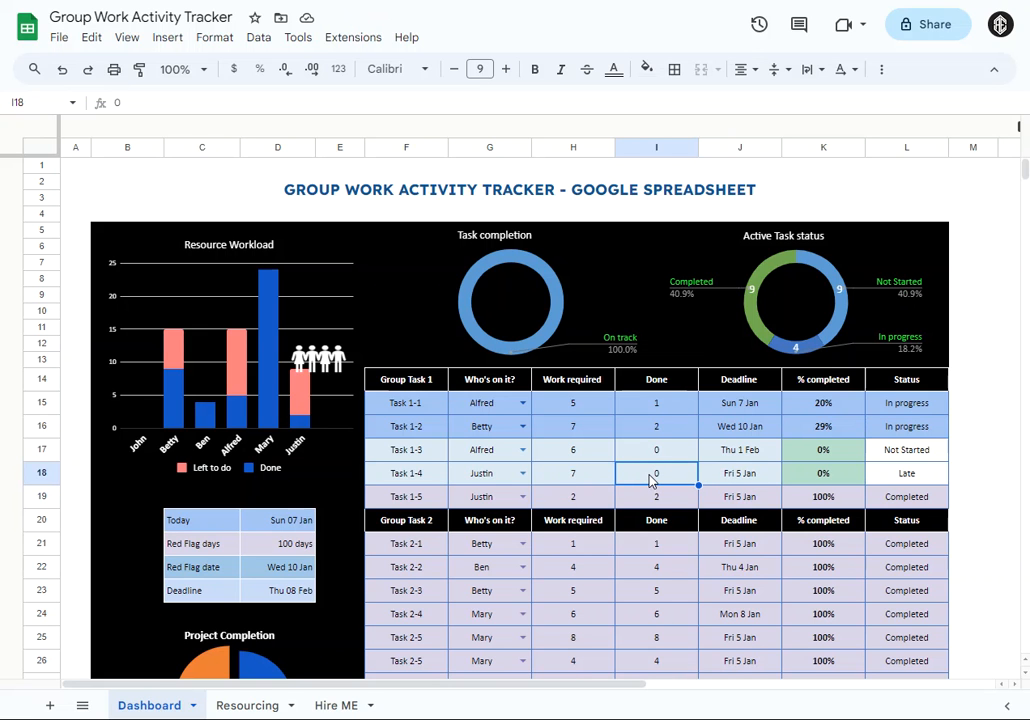
{"action": "type", "text": "5"}
{"action": "key", "text": "Return"}
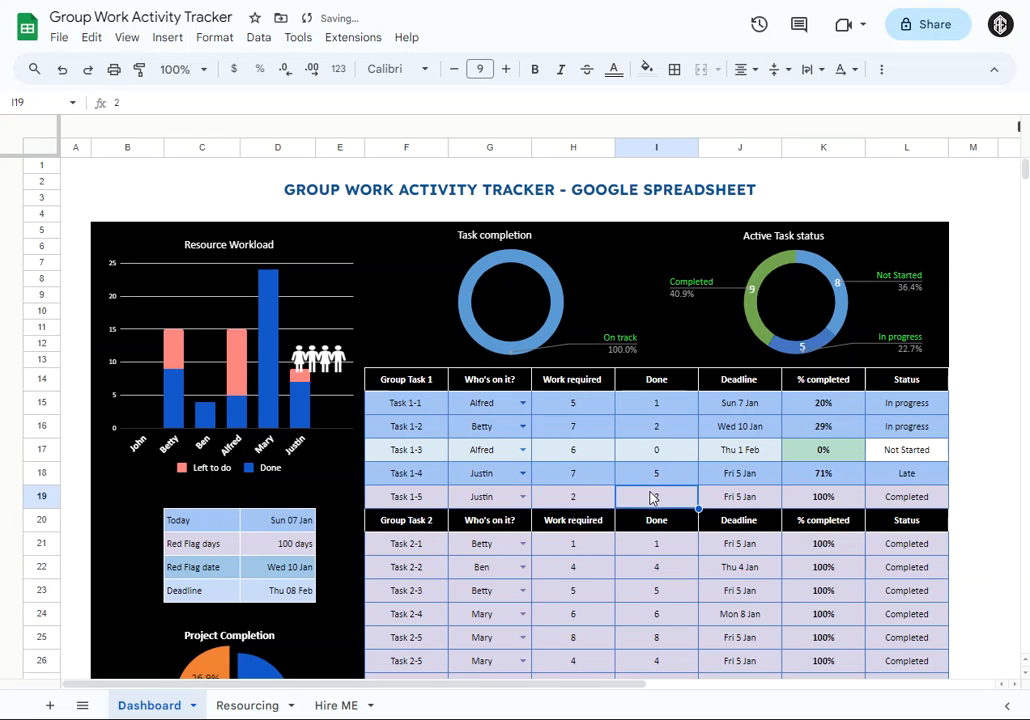
Set Task 1-4's Work required to 3 and its Done value to 1
{"action": "left_click", "coordinate": [597, 476]}
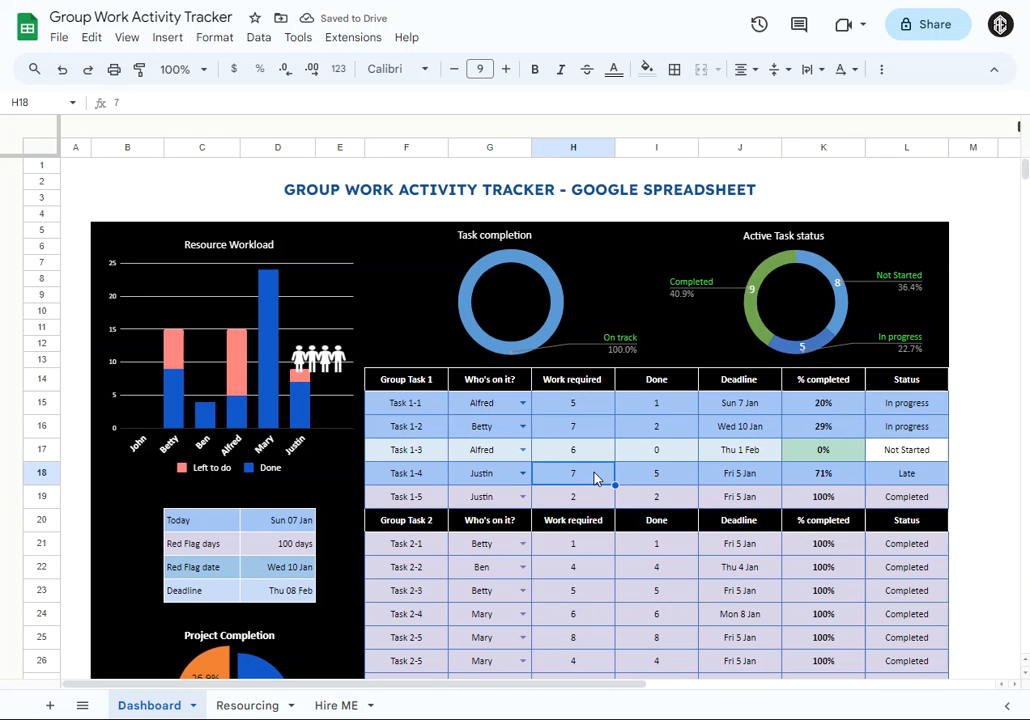
{"action": "type", "text": "3"}
{"action": "left_click", "coordinate": [661, 478]}
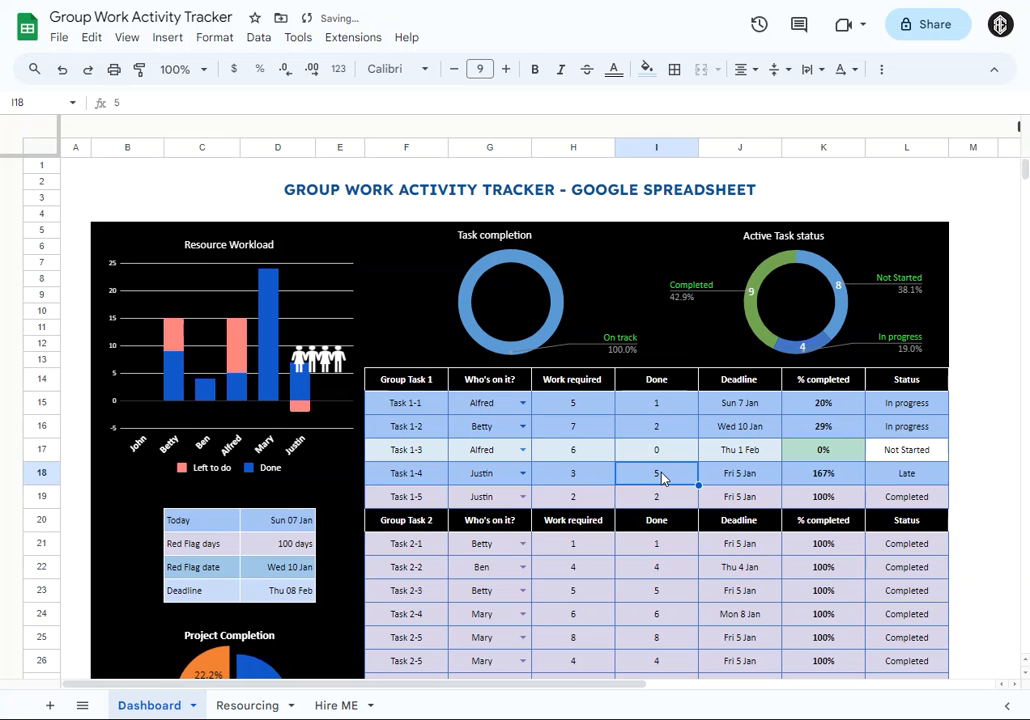
{"action": "type", "text": "1"}
{"action": "left_click", "coordinate": [675, 458]}
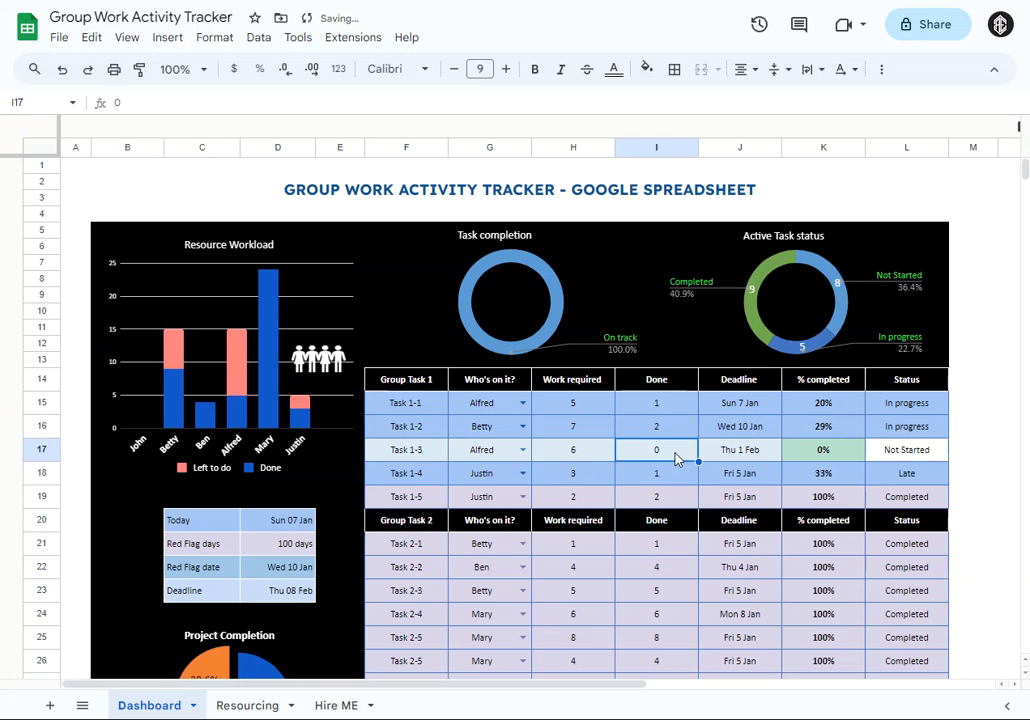
{"action": "left_click", "coordinate": [676, 480]}
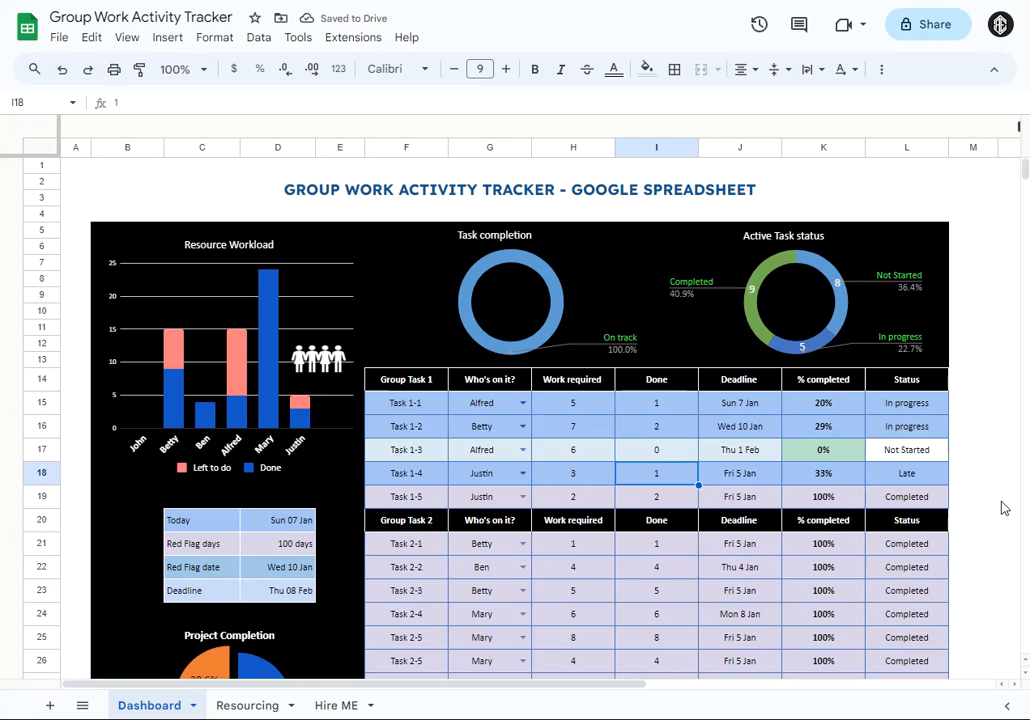
Examine the Group Task 2 column headings against Group Task 1 and inspect the deadline of Task 2-4
{"action": "scroll", "coordinate": [771, 468], "scroll_direction": "down", "scroll_amount": 2}
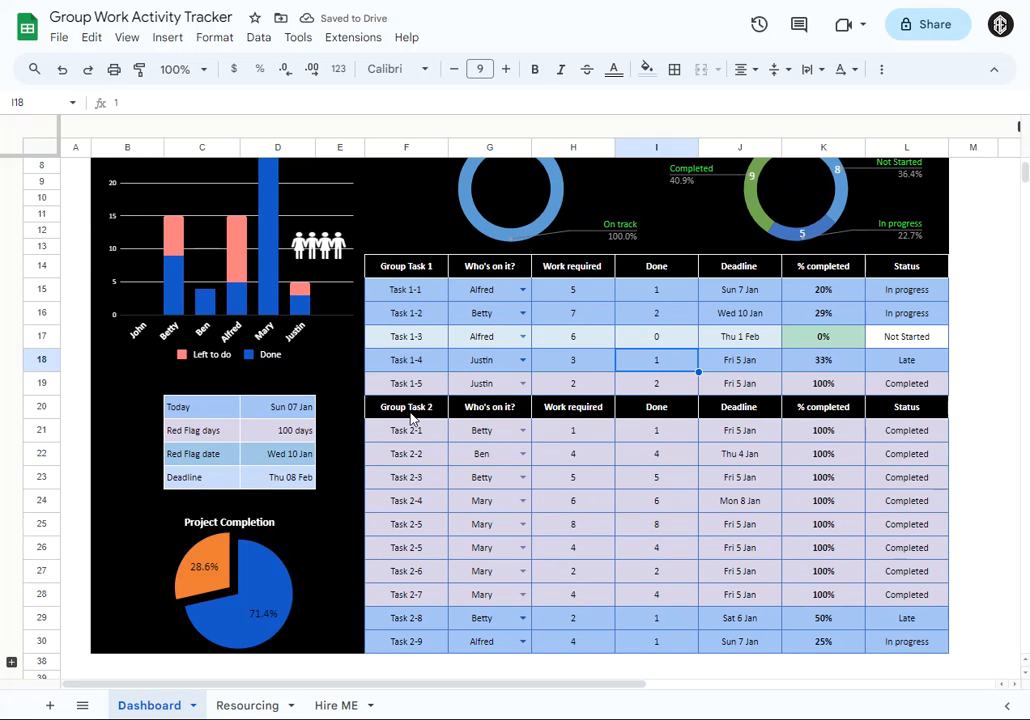
{"action": "left_click", "coordinate": [407, 413]}
{"action": "left_click", "coordinate": [420, 276]}
{"action": "left_click", "coordinate": [433, 412]}
{"action": "left_click", "coordinate": [524, 410]}
{"action": "left_click", "coordinate": [606, 409]}
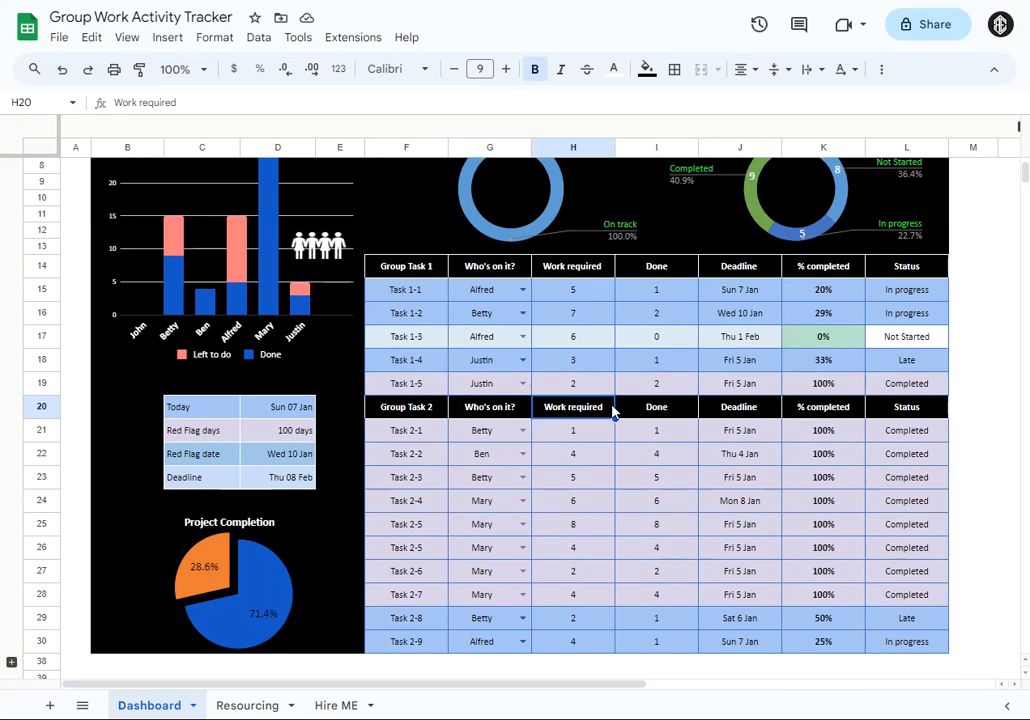
{"action": "left_click", "coordinate": [754, 509]}
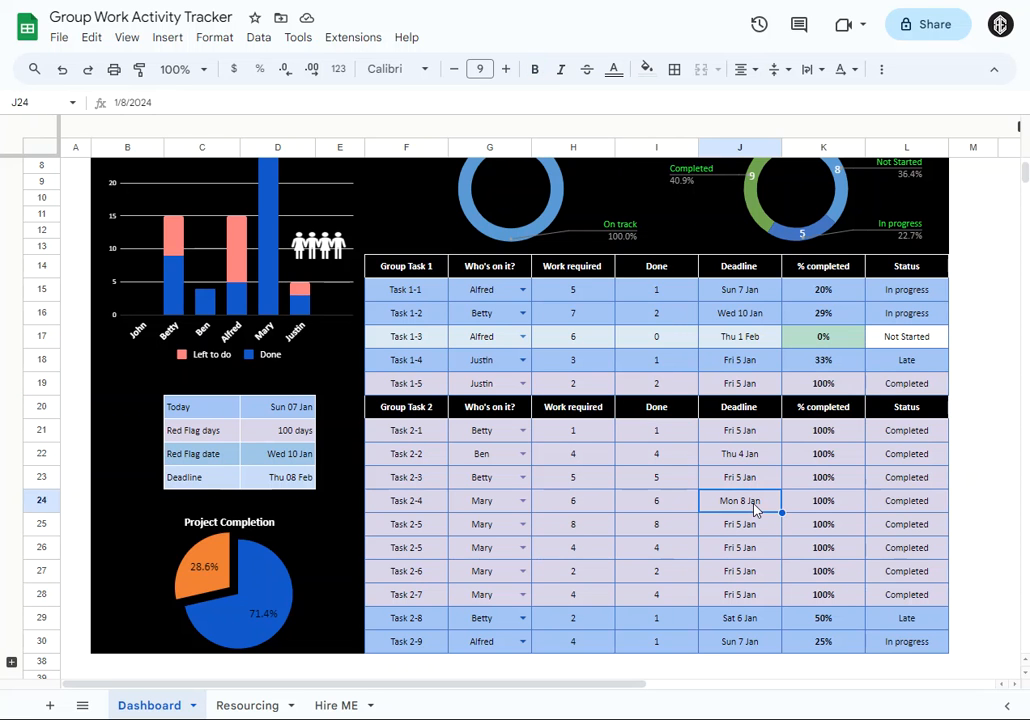
Set Task 2-4's deadline to 12 January 2024 and its Done value to 2
{"action": "double_click", "coordinate": [754, 506]}
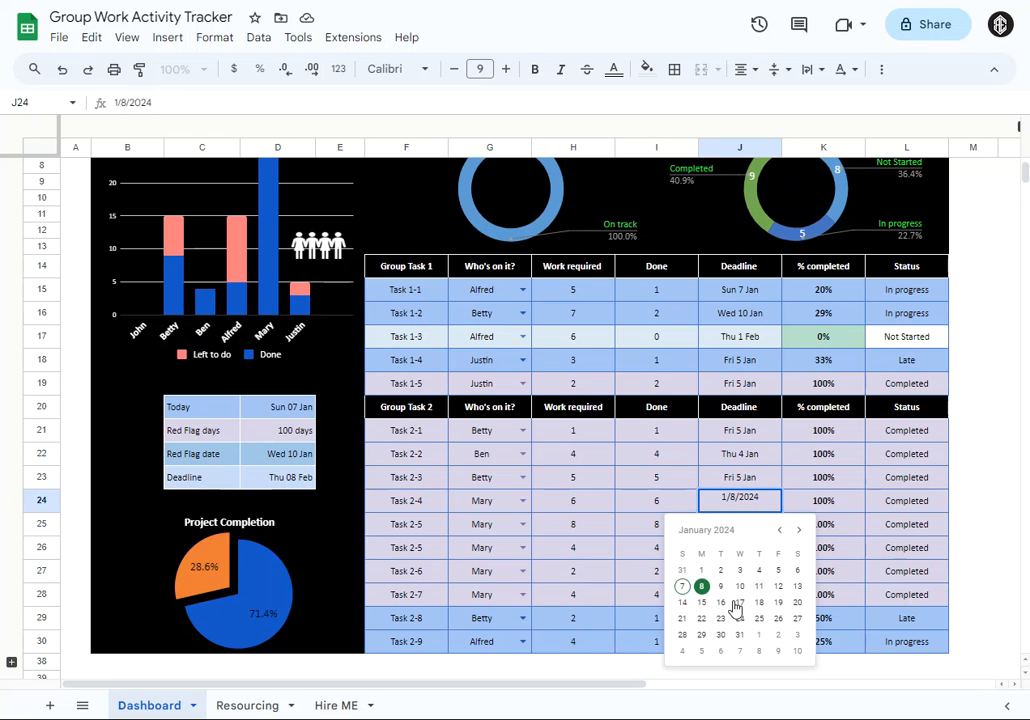
{"action": "left_click", "coordinate": [778, 586]}
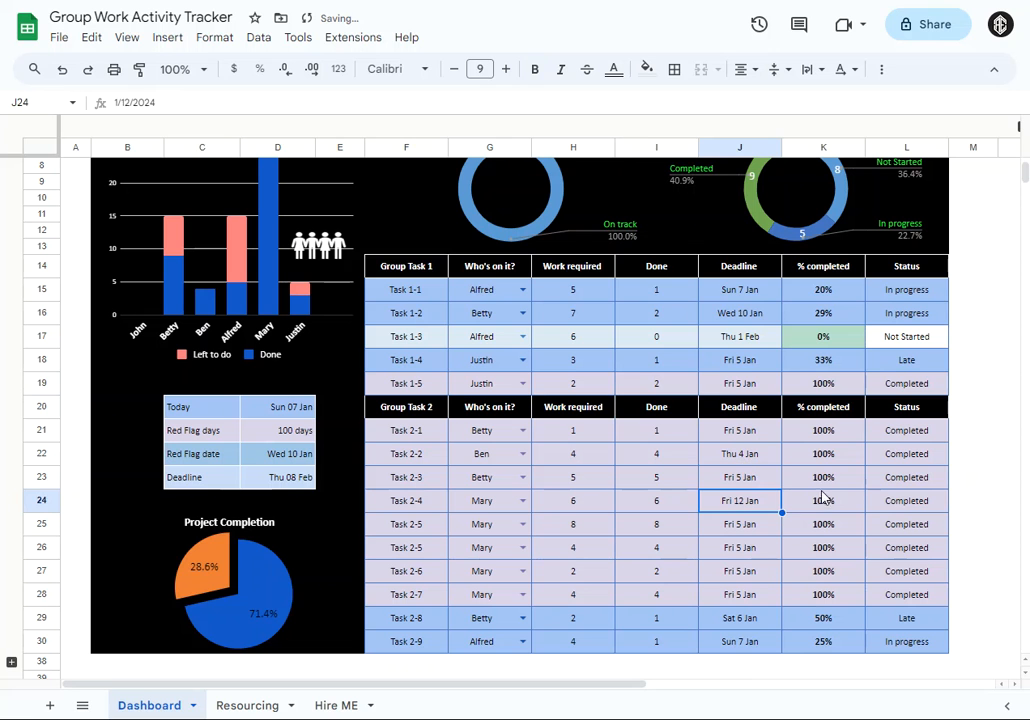
{"action": "left_click", "coordinate": [655, 506]}
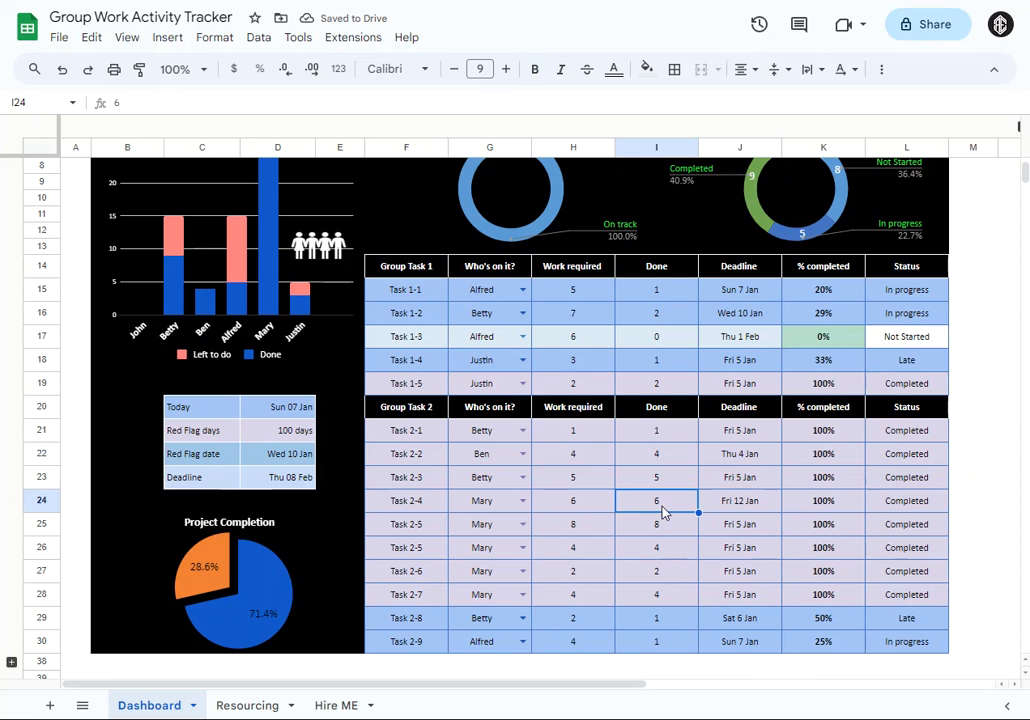
{"action": "type", "text": "2"}
{"action": "key", "text": "Return"}
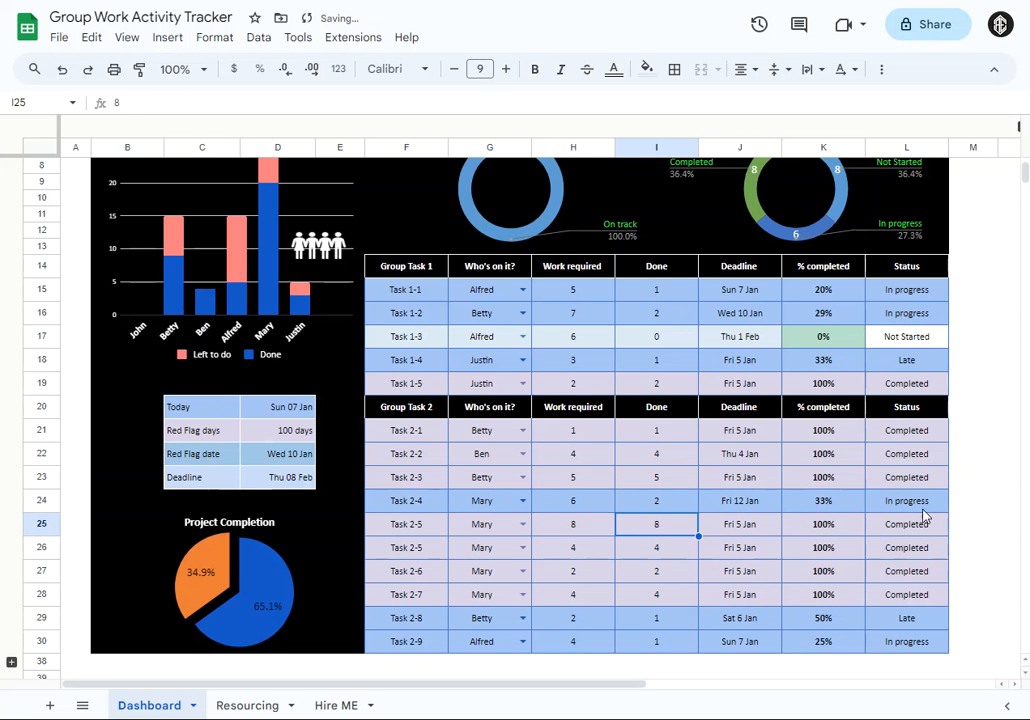
{"action": "left_click", "coordinate": [257, 578]}
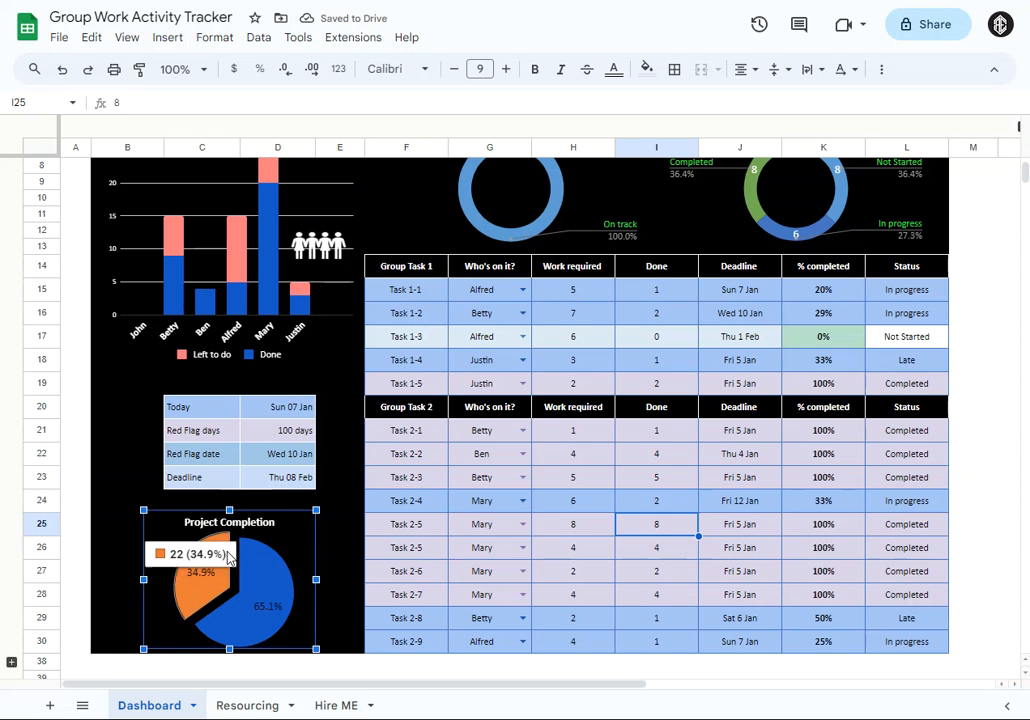
Reassign Task 2-4 to the third team member on the resource list and the Task 2-5 in row 25 to the fourth
{"action": "left_click", "coordinate": [630, 505]}
{"action": "left_click", "coordinate": [513, 505]}
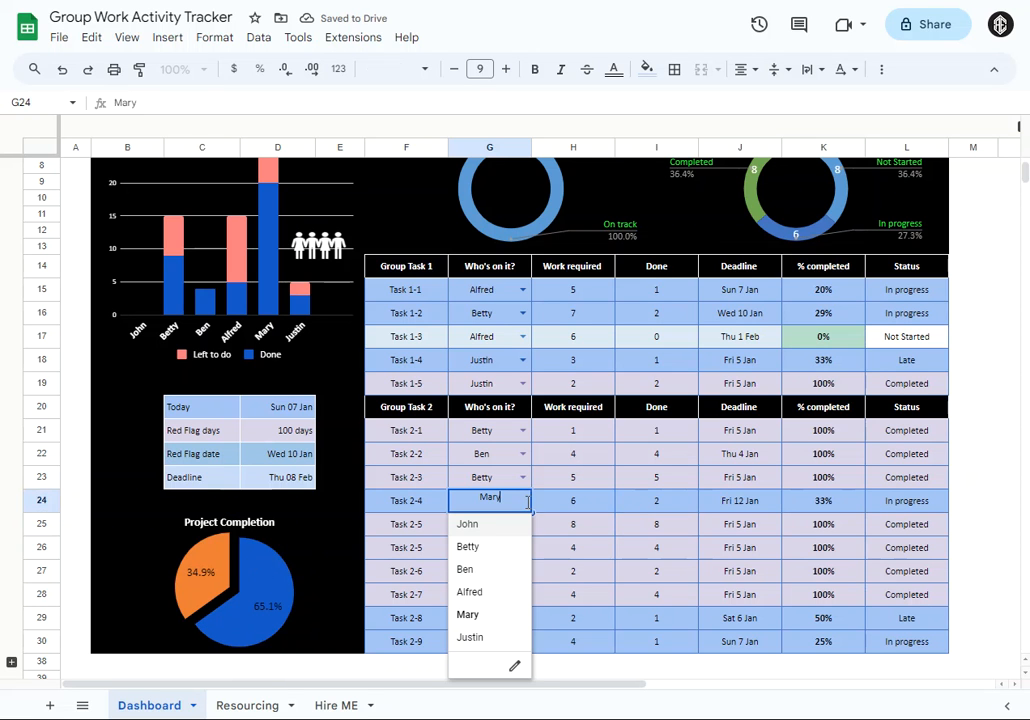
{"action": "left_click", "coordinate": [467, 569]}
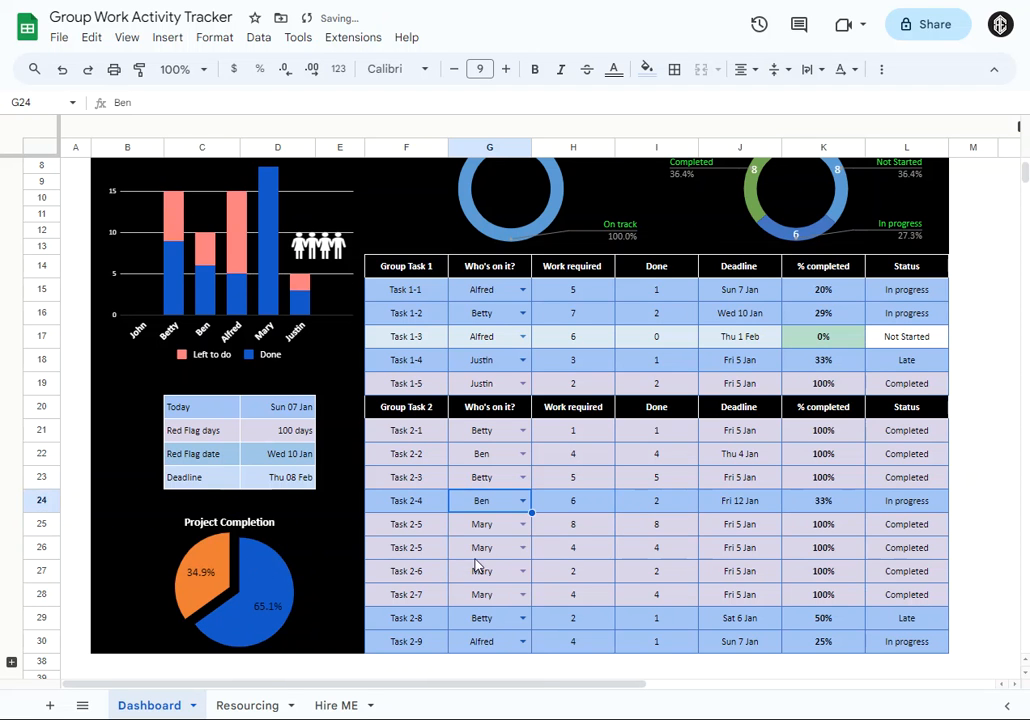
{"action": "left_click", "coordinate": [522, 524]}
{"action": "left_click", "coordinate": [470, 617]}
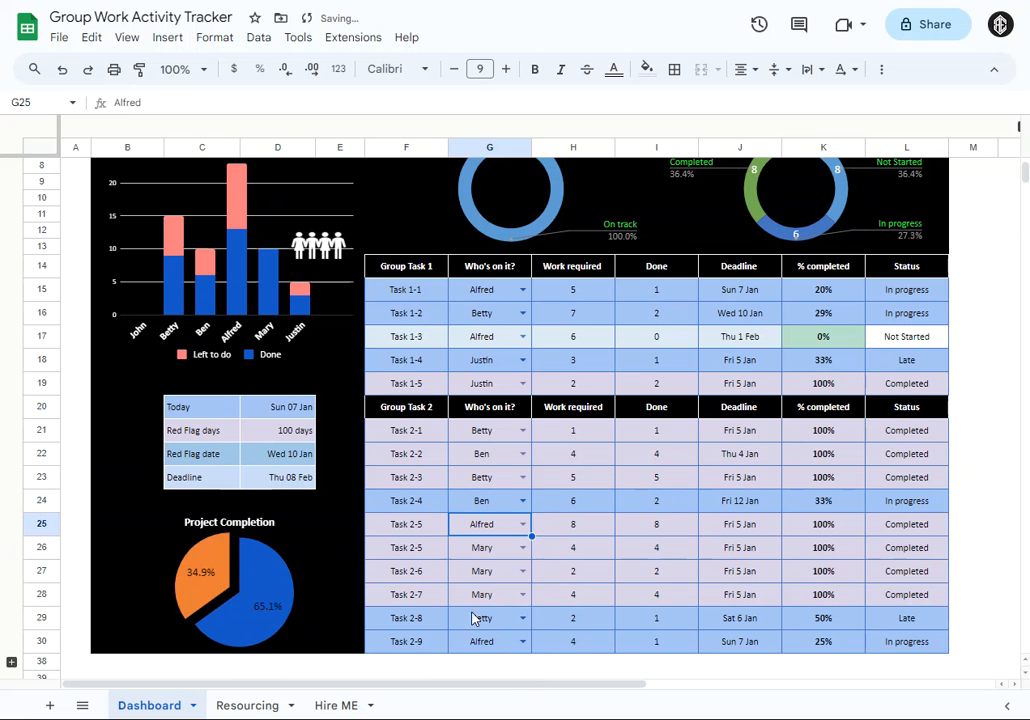
Reassign Task 2-6 to the last team member on the resource list and Task 2-7 to the first
{"action": "left_click", "coordinate": [522, 571]}
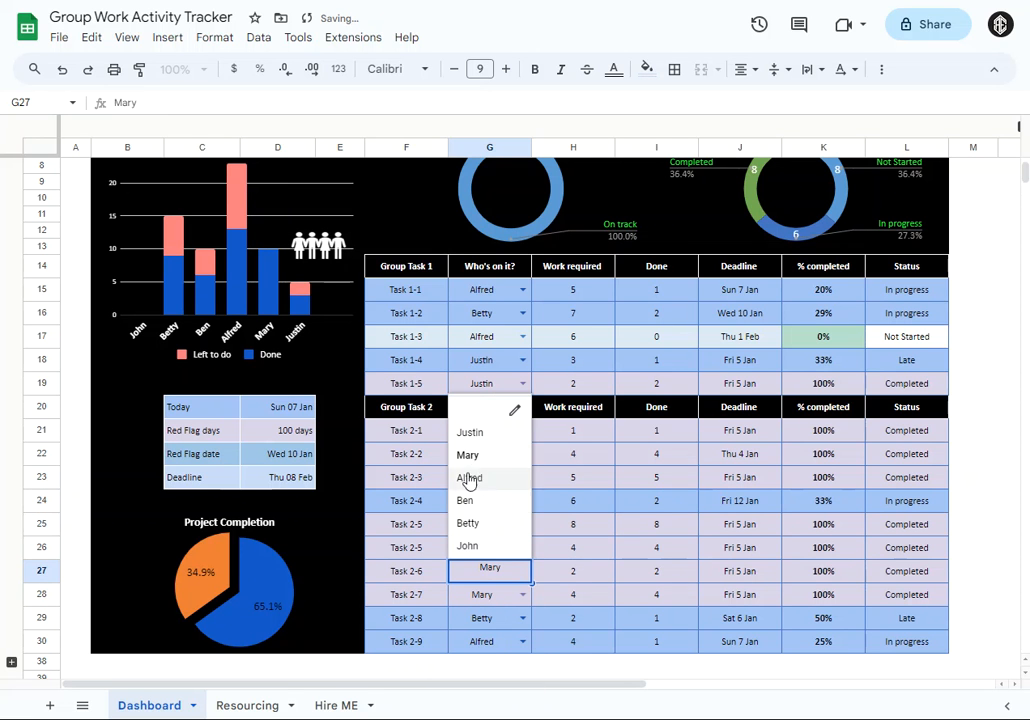
{"action": "left_click", "coordinate": [469, 432]}
{"action": "left_click", "coordinate": [522, 596]}
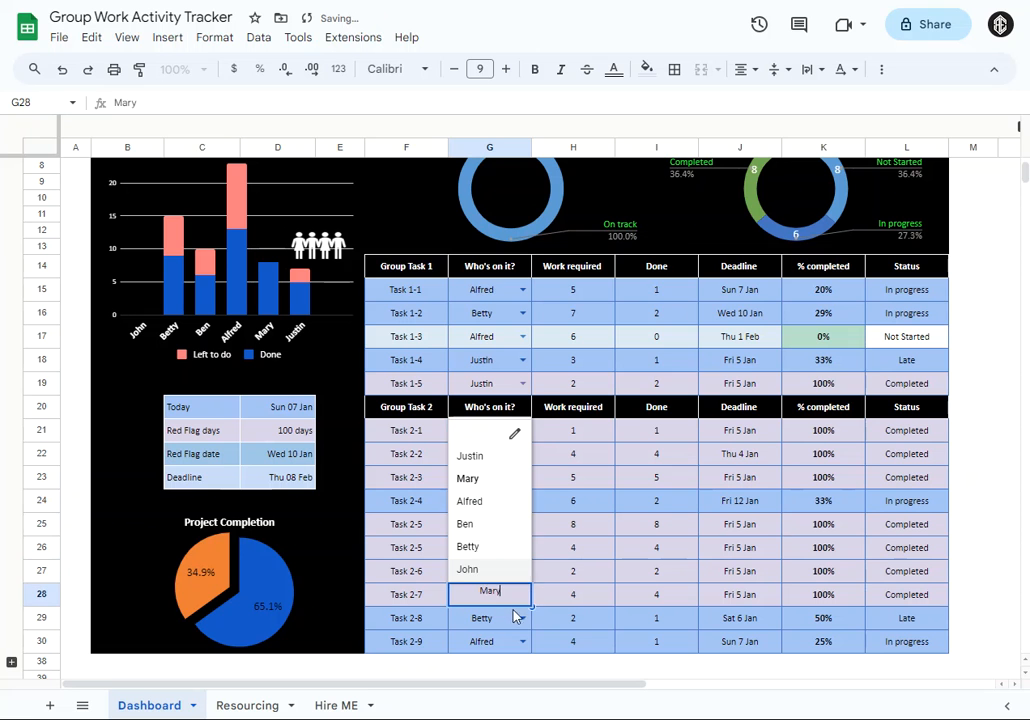
{"action": "left_click", "coordinate": [471, 566]}
Set the Done value of the Task 2-5 in row 26 to 1 and of Task 2-6 to 0
{"action": "left_click", "coordinate": [632, 572]}
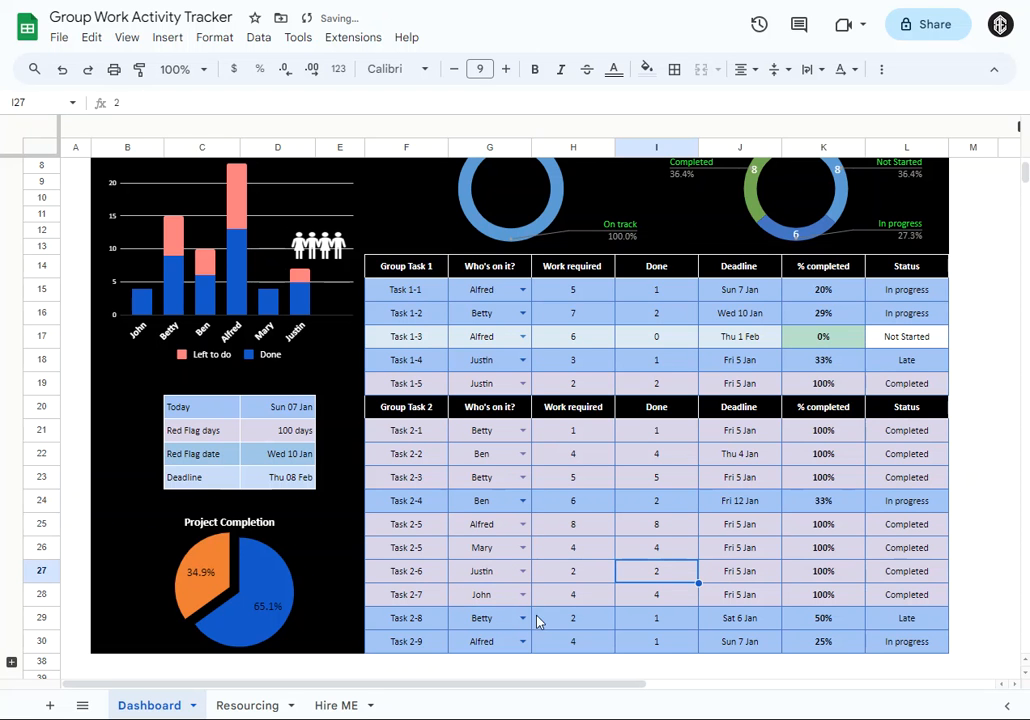
{"action": "key", "text": "Up"}
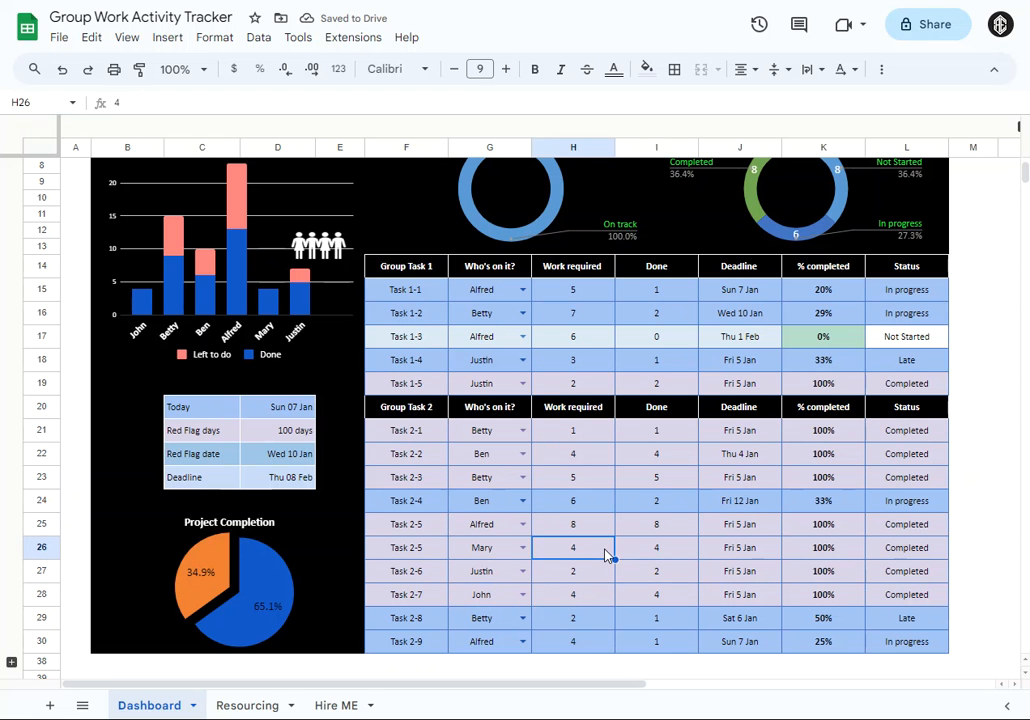
{"action": "type", "text": "1"}
{"action": "key", "text": "Return"}
{"action": "type", "text": "0"}
{"action": "key", "text": "Up"}
{"action": "key", "text": "Up"}
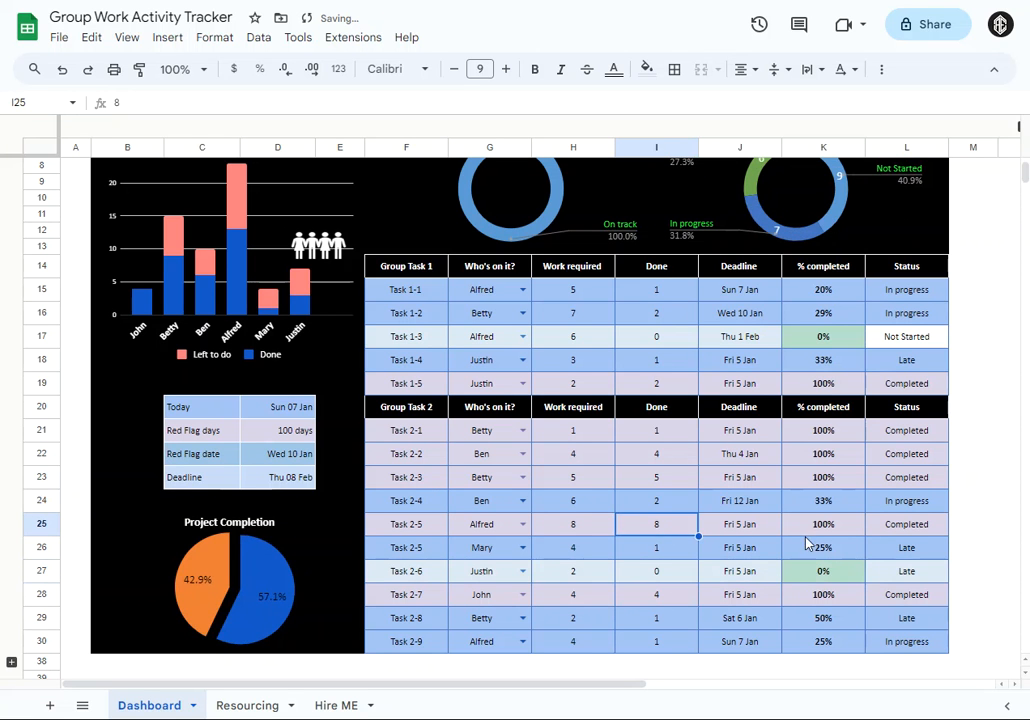
Set Task 2-6's deadline to 2 January 2024
{"action": "left_click", "coordinate": [740, 580]}
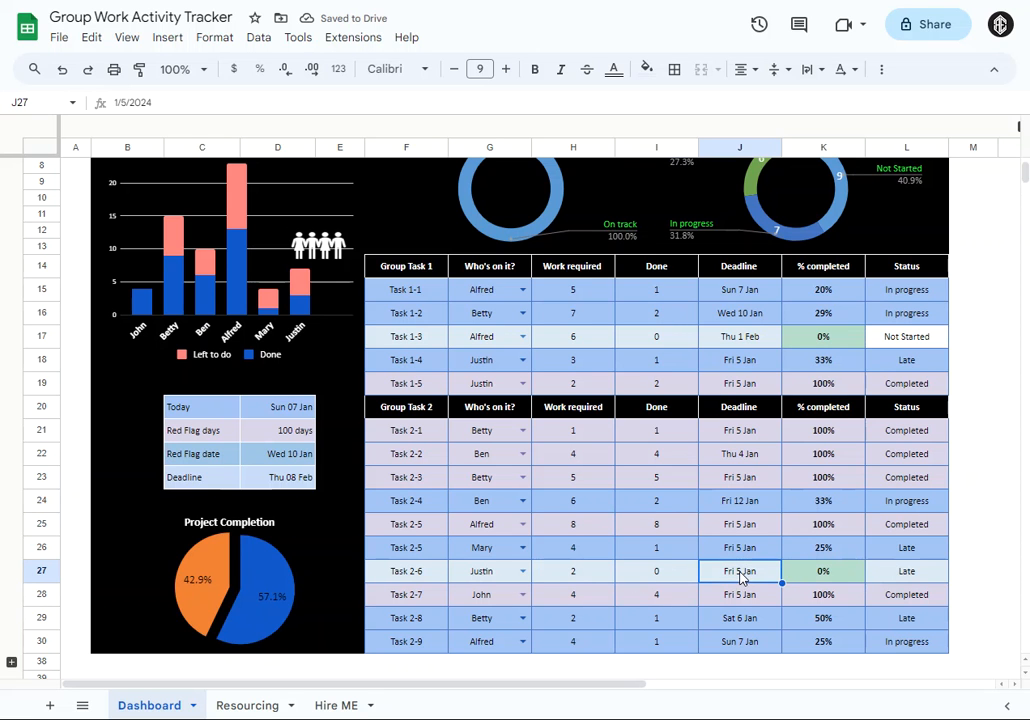
{"action": "double_click", "coordinate": [740, 578]}
{"action": "left_click", "coordinate": [720, 463]}
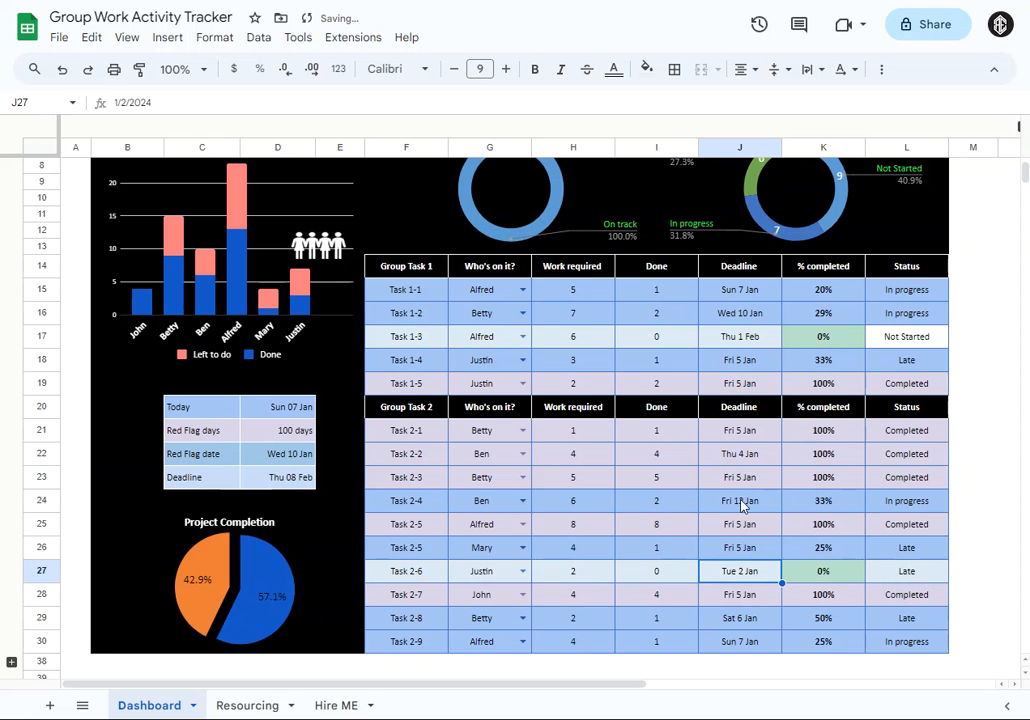
{"action": "left_click", "coordinate": [760, 552]}
{"action": "left_click", "coordinate": [764, 566]}
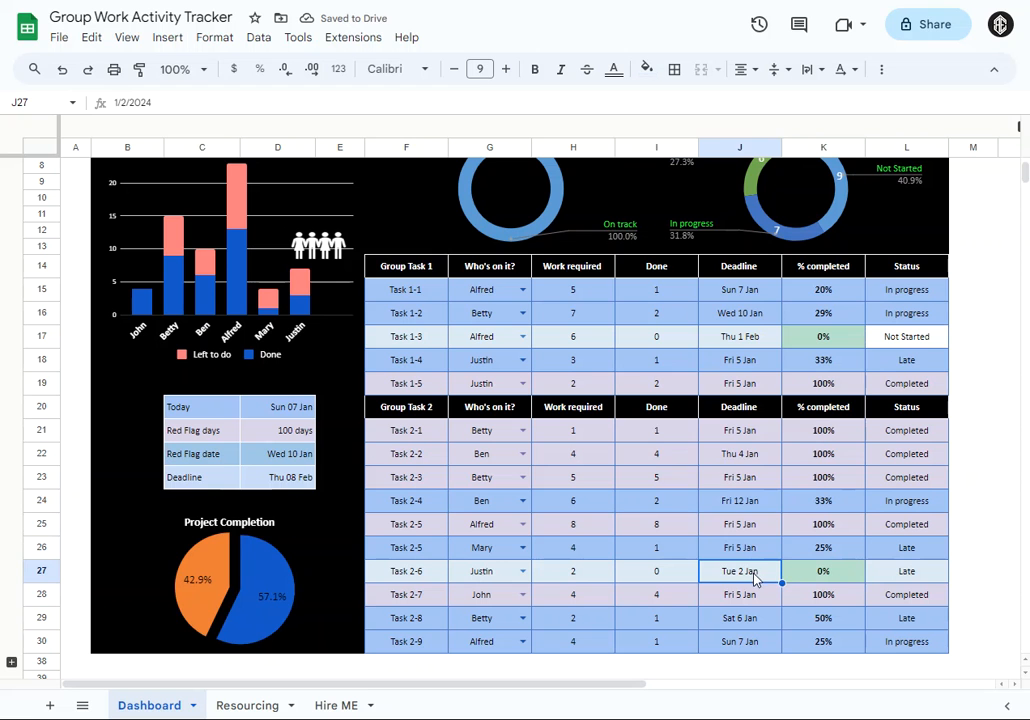
Try Task 2-6's deadline at 25 January 2024 and at 3 January 2024
{"action": "double_click", "coordinate": [754, 578]}
{"action": "left_click", "coordinate": [758, 530]}
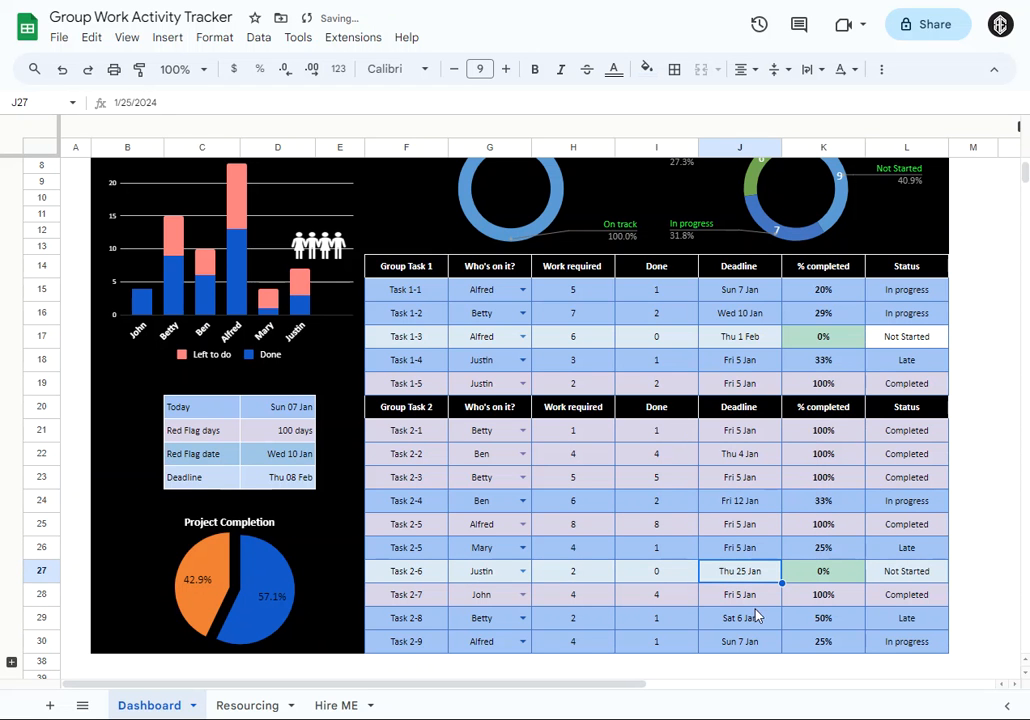
{"action": "double_click", "coordinate": [745, 578]}
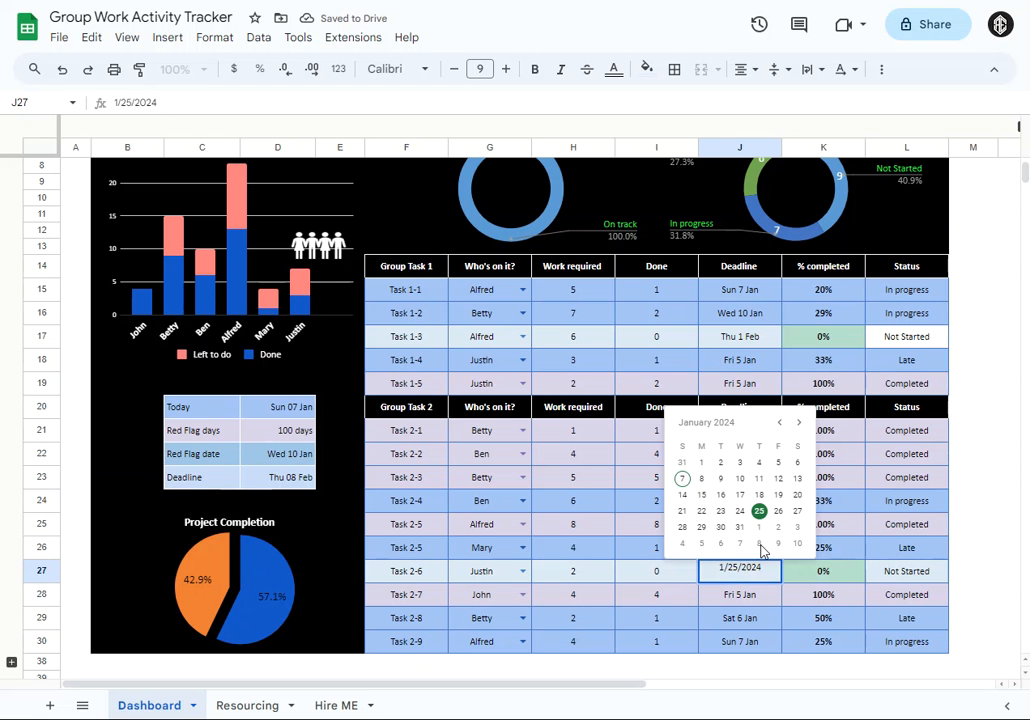
{"action": "left_click", "coordinate": [738, 464]}
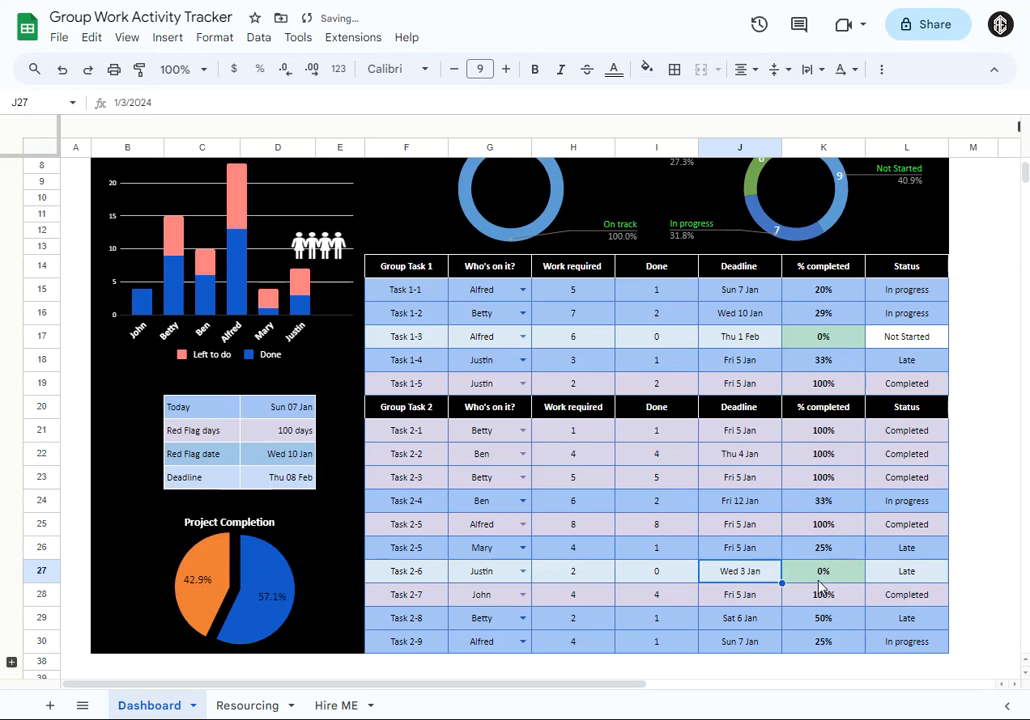
Set Task 2-6's deadline to 8 January 2024 and its Done value to 2
{"action": "double_click", "coordinate": [754, 582]}
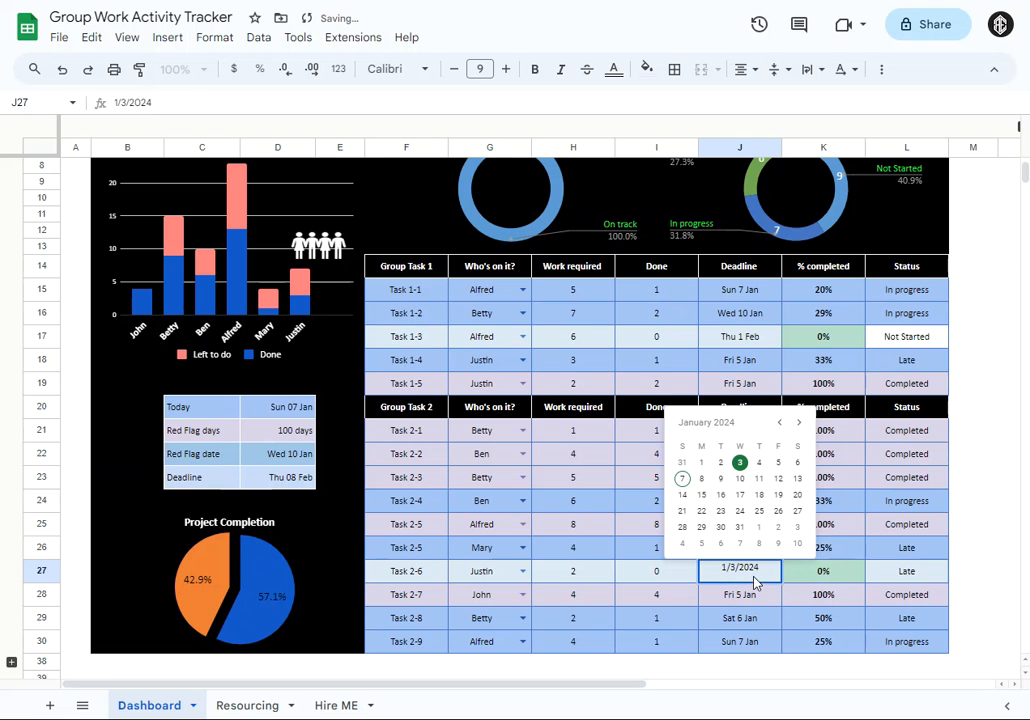
{"action": "left_click", "coordinate": [701, 482]}
{"action": "left_click", "coordinate": [655, 582]}
{"action": "type", "text": "2"}
{"action": "key", "text": "Tab"}
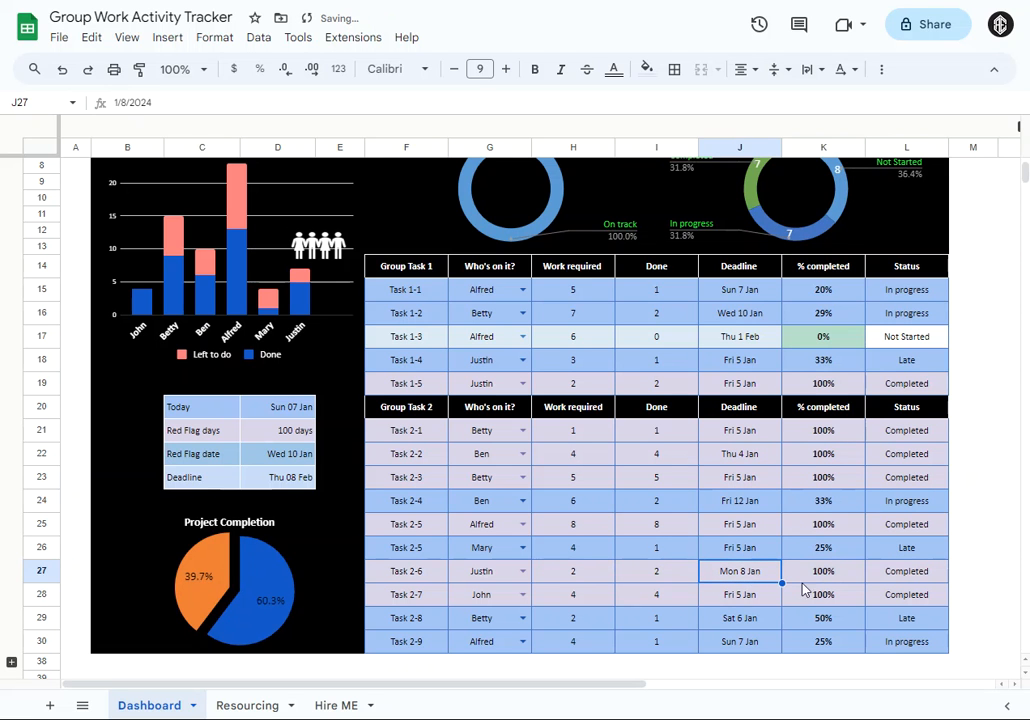
Set Task 2-9's deadline to 17 January 2024
{"action": "left_click", "coordinate": [731, 625]}
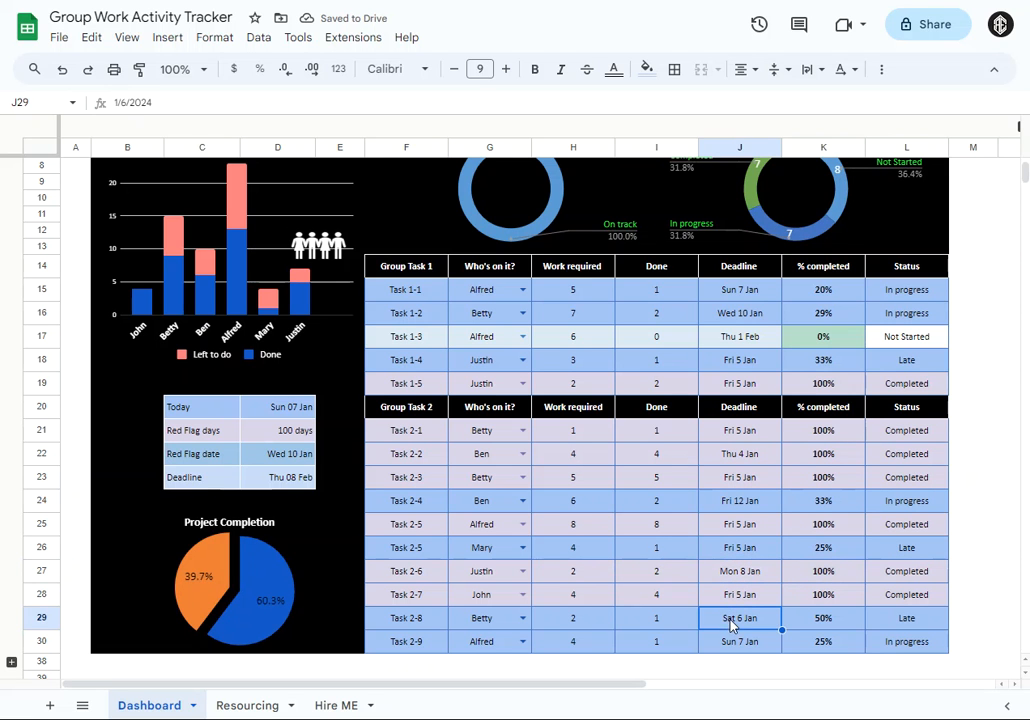
{"action": "double_click", "coordinate": [745, 641]}
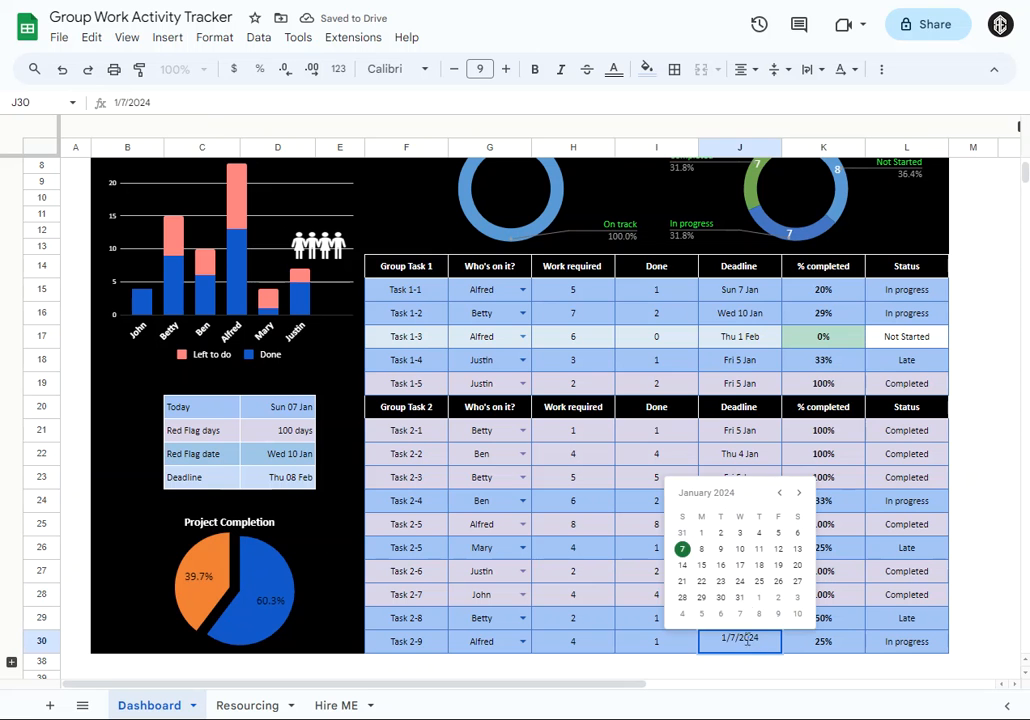
{"action": "left_click", "coordinate": [739, 566]}
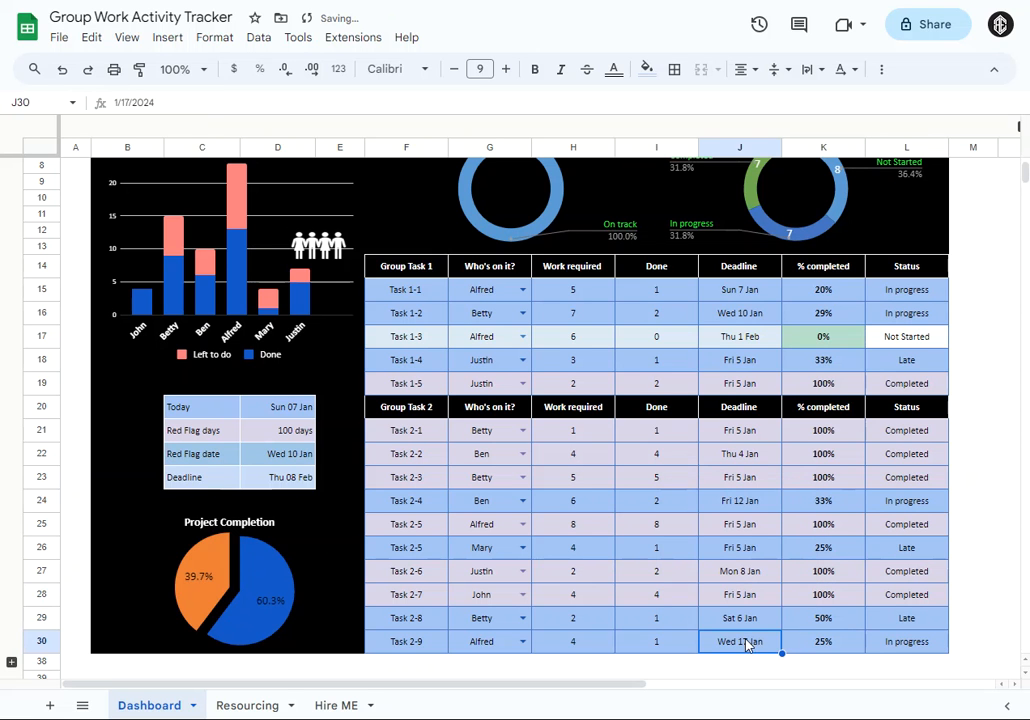
Set Task 2-9's deadline to 3 January 2024
{"action": "double_click", "coordinate": [745, 644]}
{"action": "left_click", "coordinate": [731, 533]}
{"action": "left_click", "coordinate": [714, 597]}
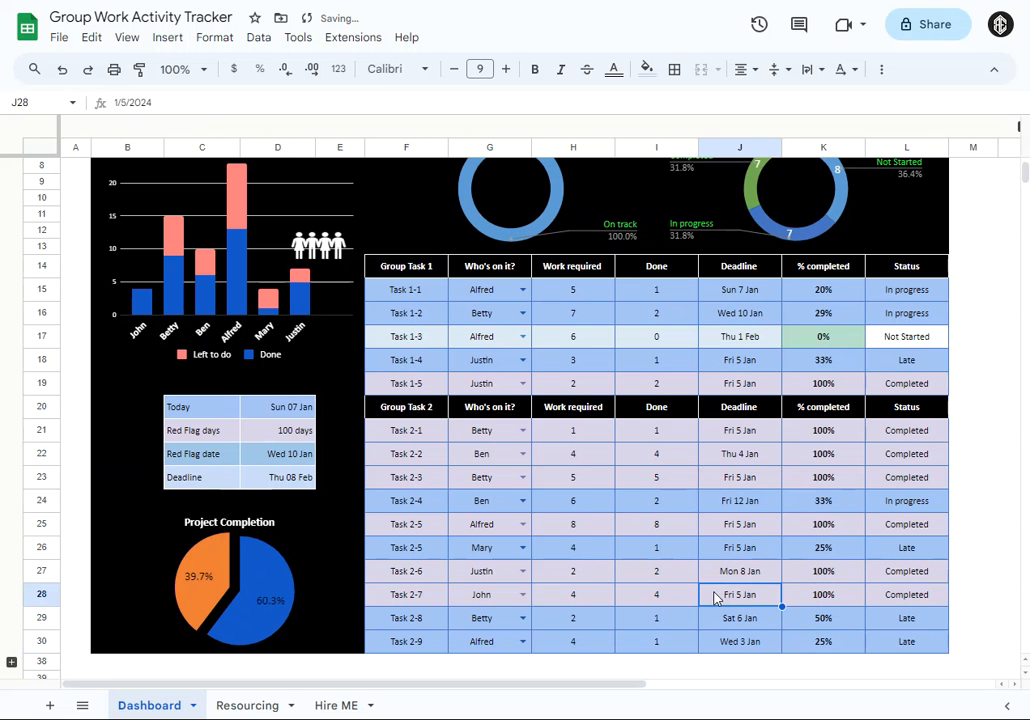
Move the people icon on the Resource Workload chart slightly upward and deselect it
{"action": "scroll", "coordinate": [703, 463], "scroll_direction": "up", "scroll_amount": 3}
{"action": "scroll", "coordinate": [637, 400], "scroll_direction": "down", "scroll_amount": 1}
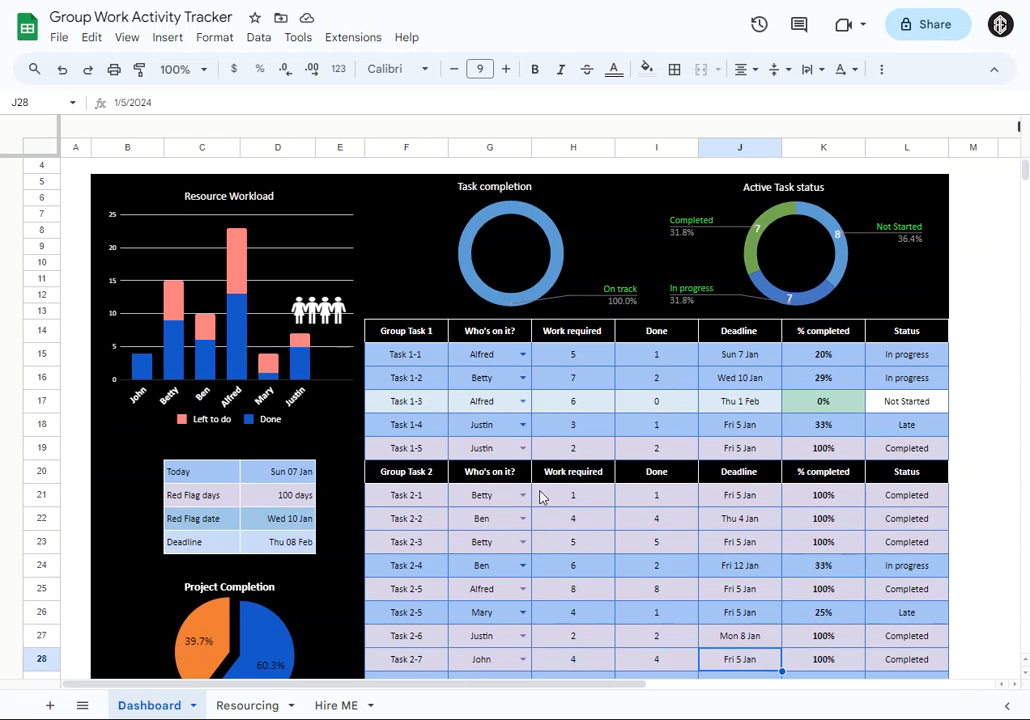
{"action": "scroll", "coordinate": [541, 497], "scroll_direction": "down", "scroll_amount": 1}
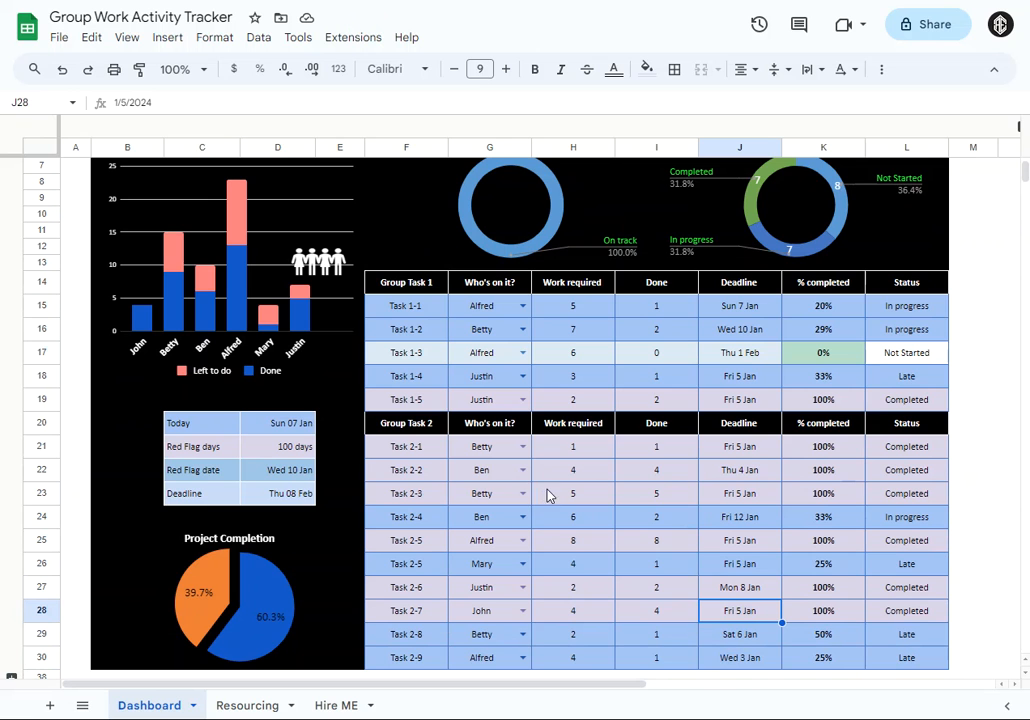
{"action": "left_click", "coordinate": [322, 263]}
{"action": "left_click_drag", "start_coordinate": [314, 260], "coordinate": [320, 249]}
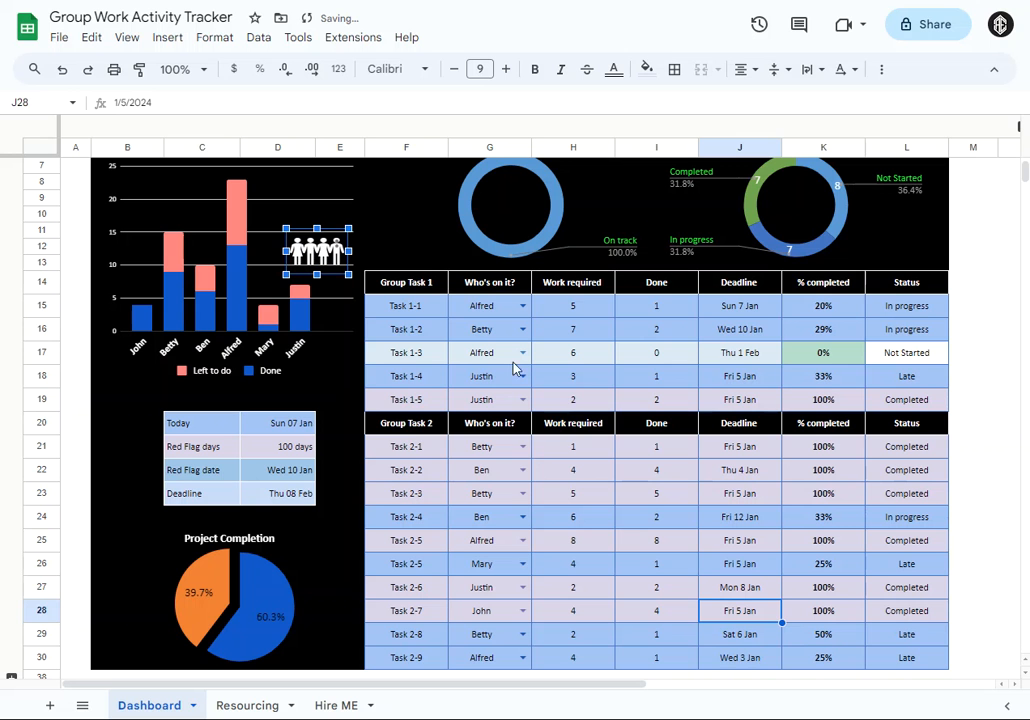
{"action": "left_click", "coordinate": [658, 477]}
Inspect the first resource's task count and total work formulas on the Resourcing sheet, and return to the Dashboard sheet
{"action": "scroll", "coordinate": [627, 477], "scroll_direction": "up", "scroll_amount": 3}
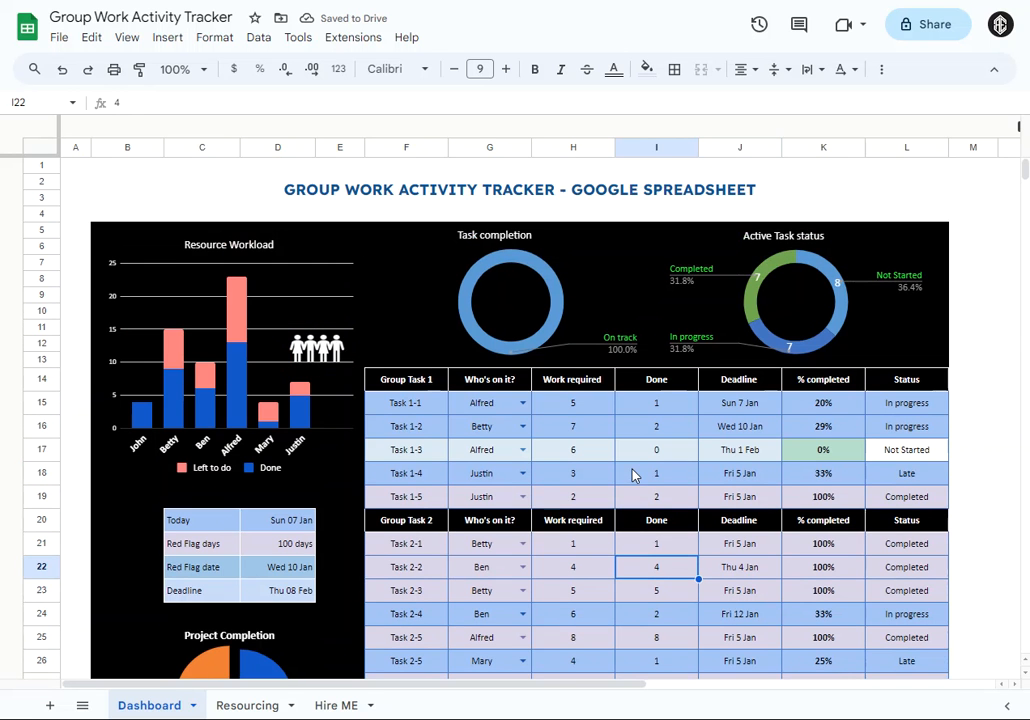
{"action": "scroll", "coordinate": [795, 558], "scroll_direction": "down", "scroll_amount": 3}
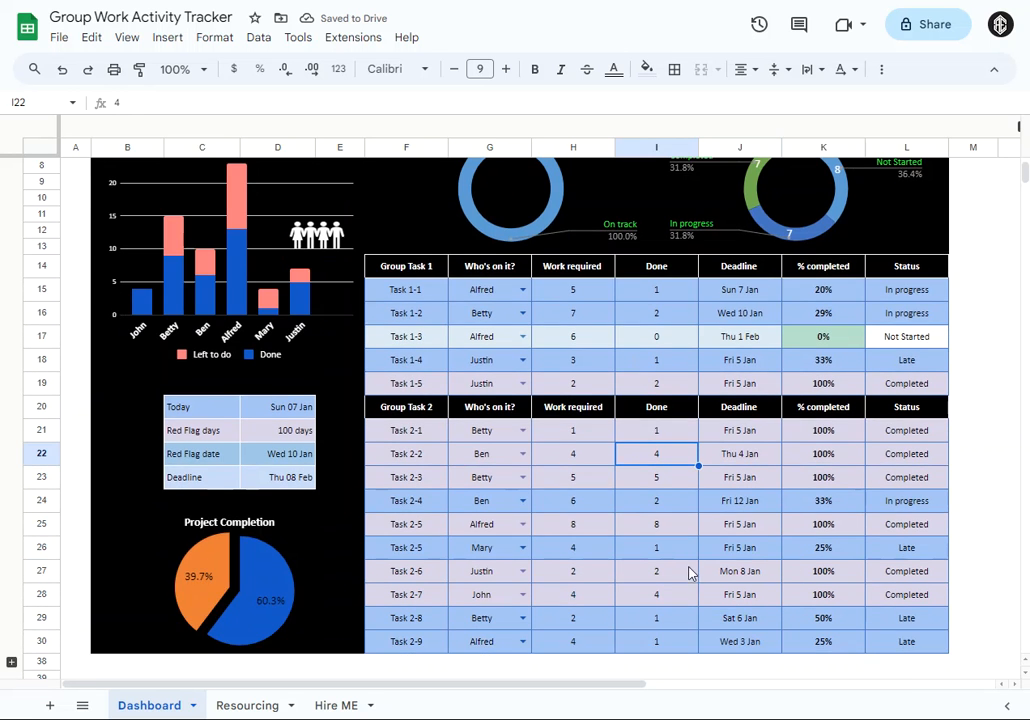
{"action": "scroll", "coordinate": [685, 573], "scroll_direction": "up", "scroll_amount": 3}
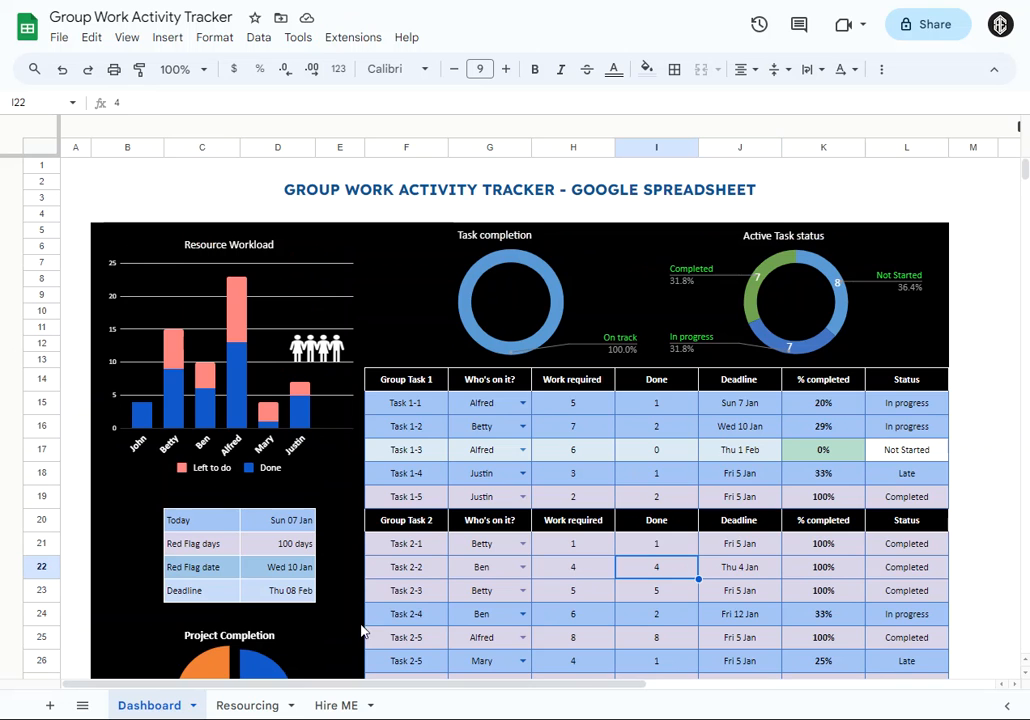
{"action": "left_click", "coordinate": [255, 706]}
{"action": "left_click", "coordinate": [350, 408]}
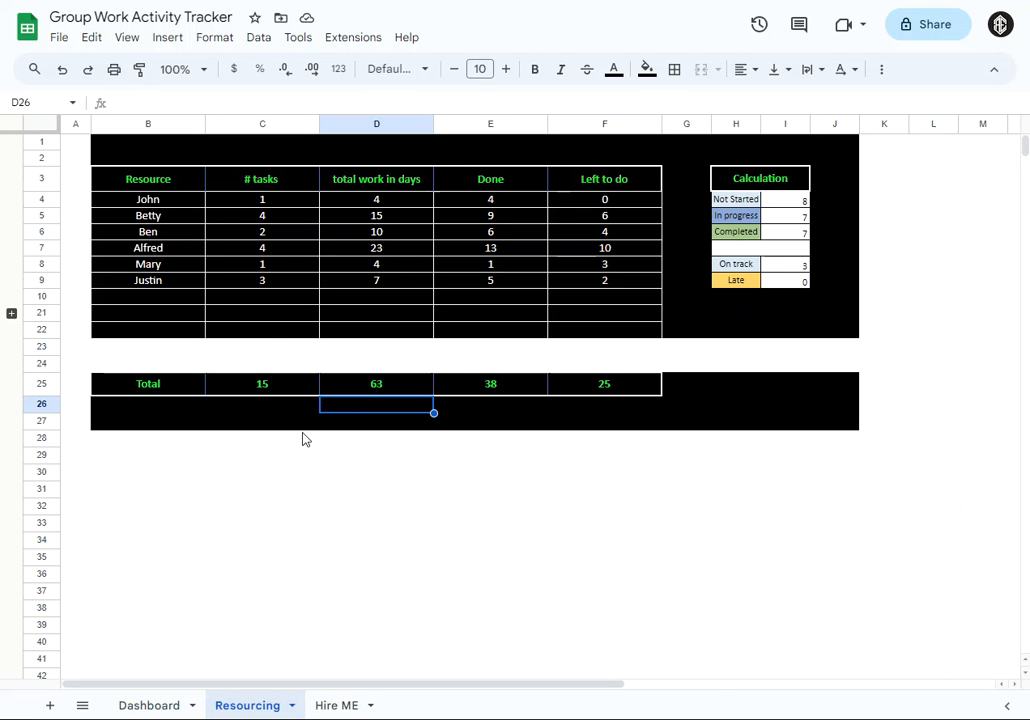
{"action": "left_click", "coordinate": [162, 204]}
{"action": "left_click", "coordinate": [275, 205]}
{"action": "left_click", "coordinate": [380, 206]}
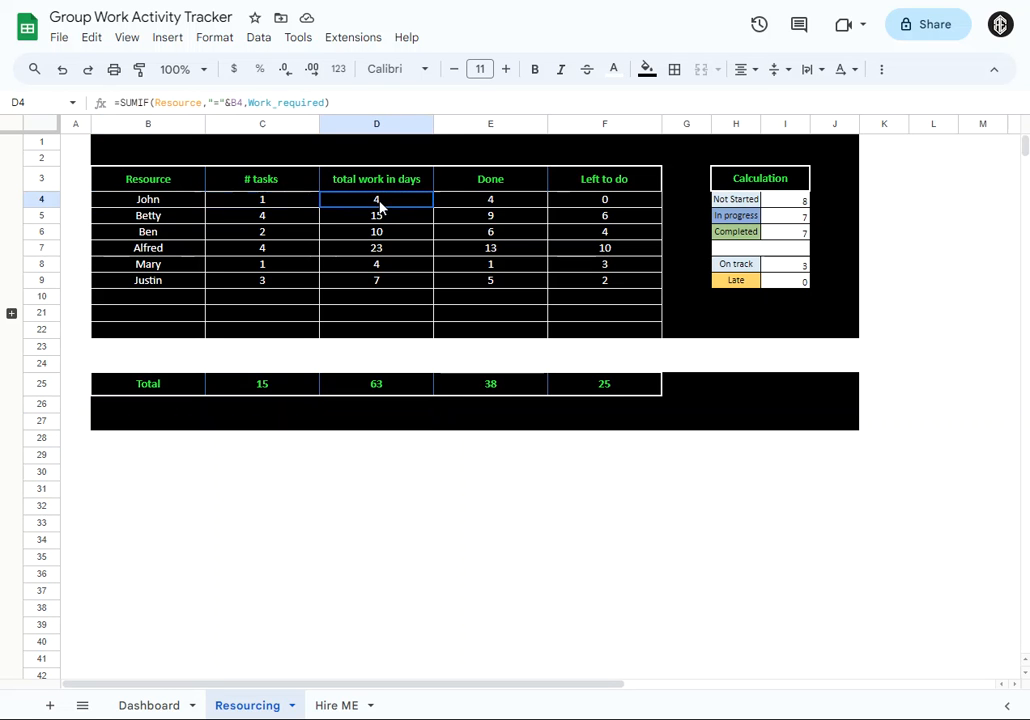
{"action": "left_click", "coordinate": [248, 201]}
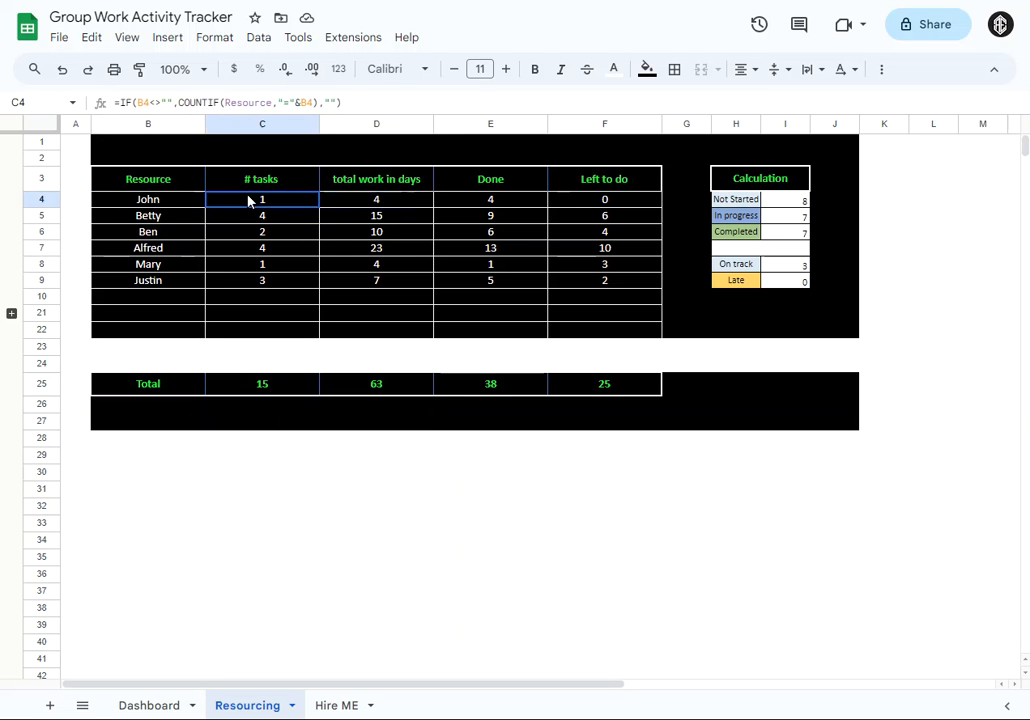
{"action": "left_click", "coordinate": [148, 705]}
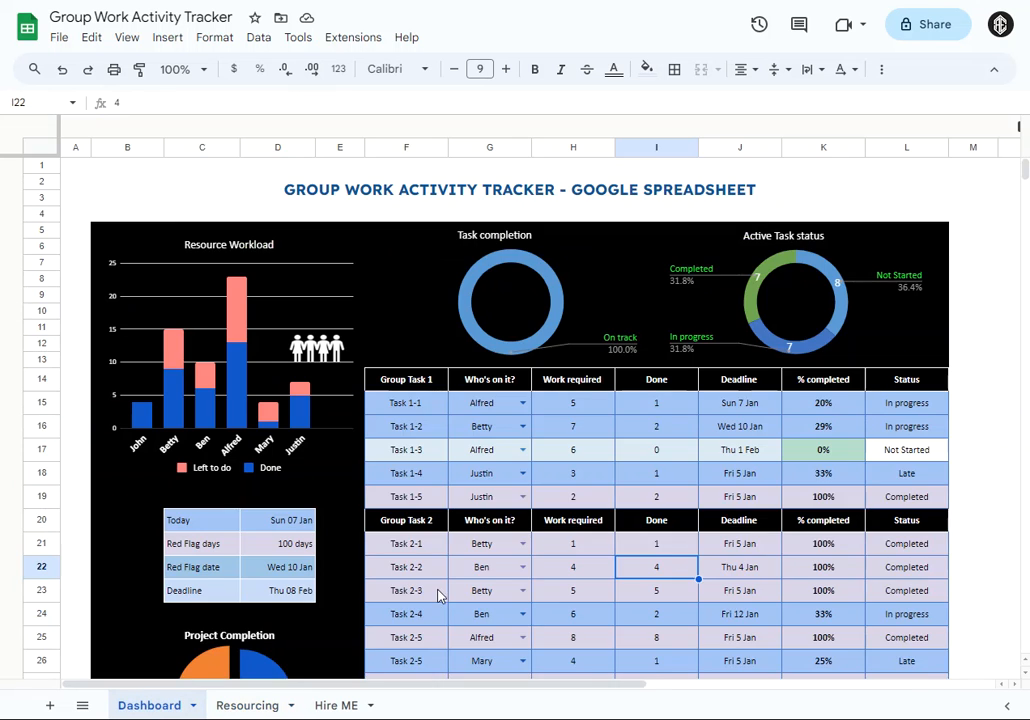
Review the resource table and the Completed count formula on the Resourcing sheet, and return to the Dashboard sheet
{"action": "scroll", "coordinate": [436, 597], "scroll_direction": "down", "scroll_amount": 3}
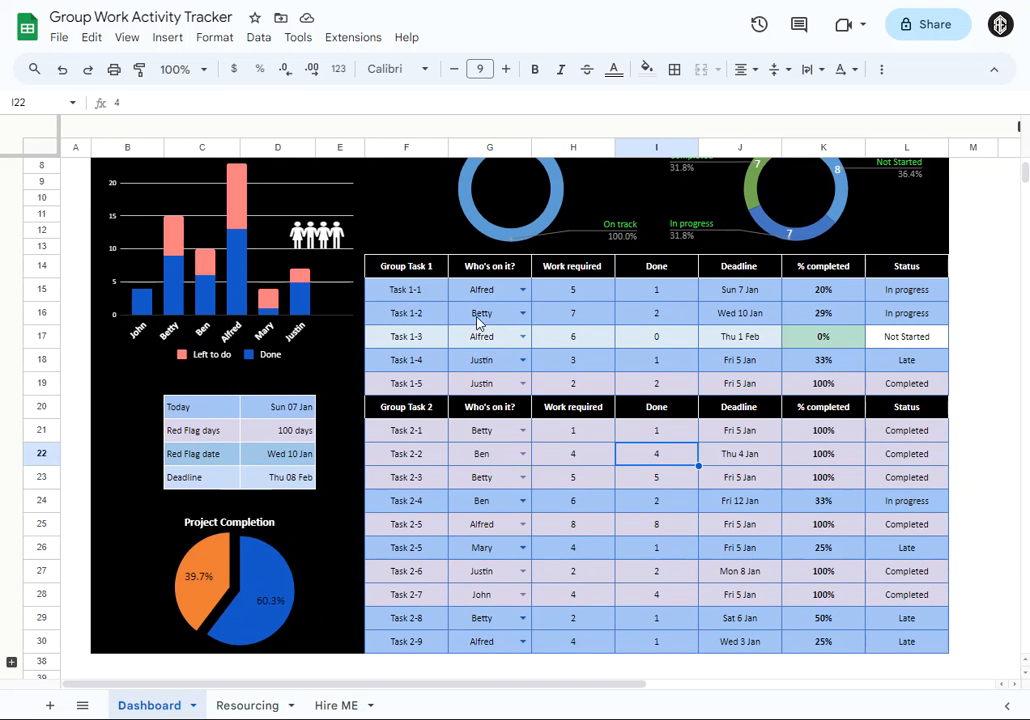
{"action": "left_click", "coordinate": [482, 598]}
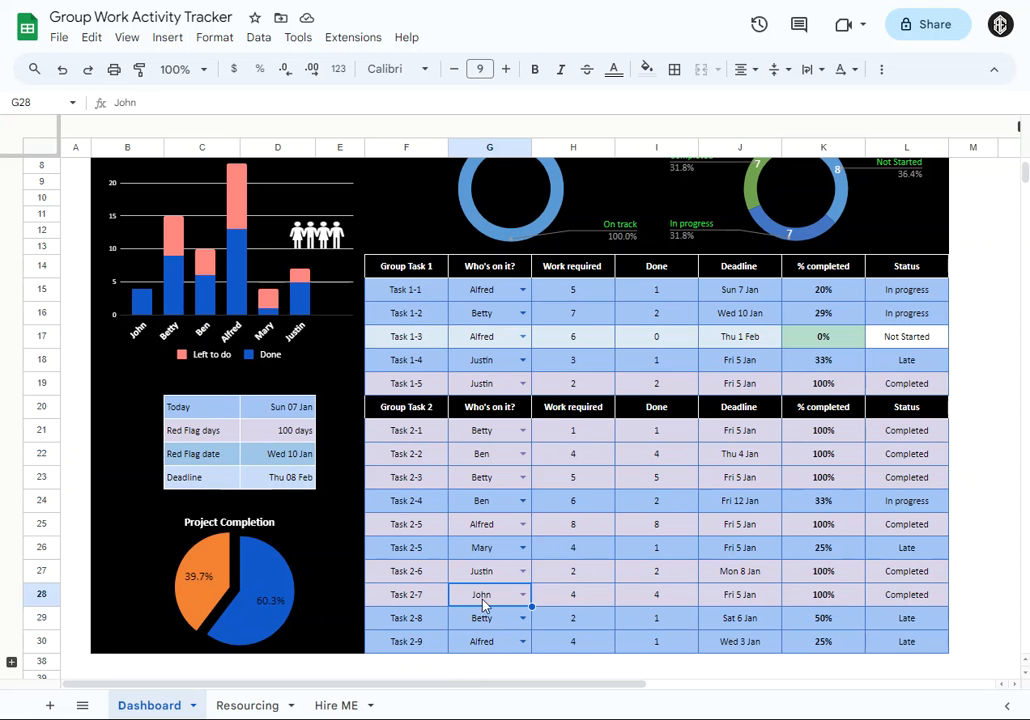
{"action": "left_click", "coordinate": [260, 706]}
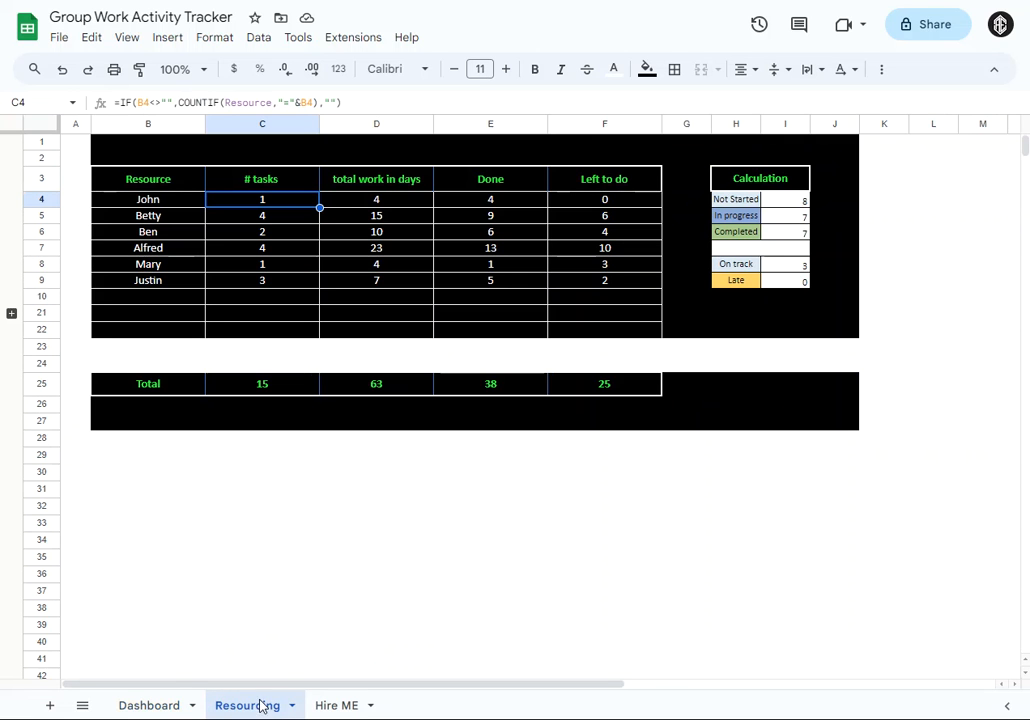
{"action": "left_click", "coordinate": [148, 220]}
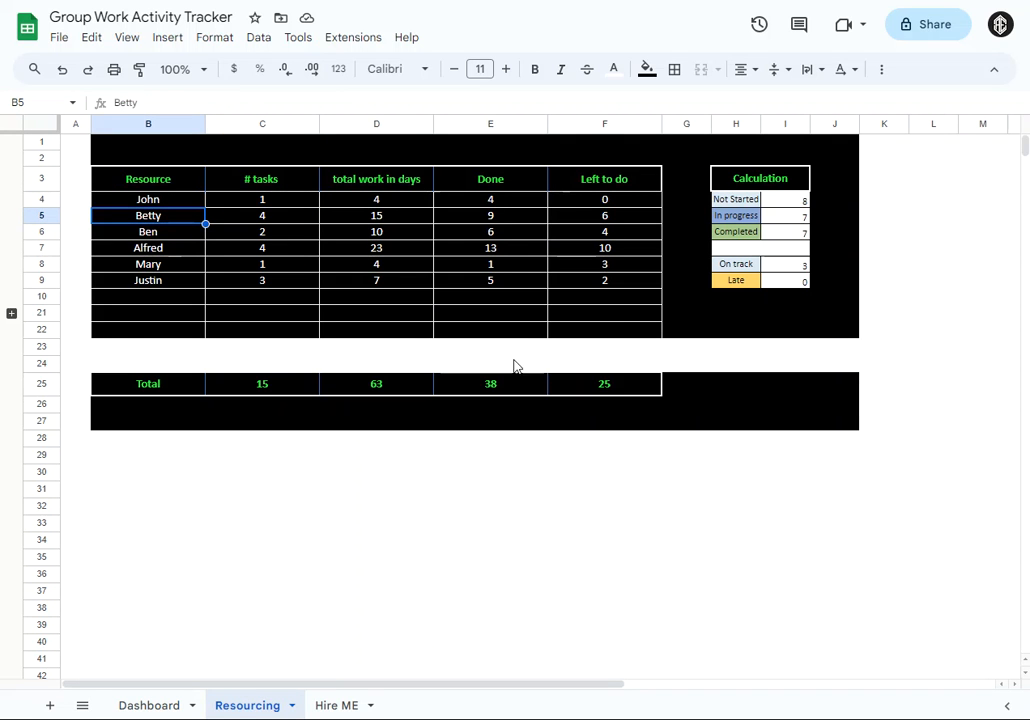
{"action": "left_click", "coordinate": [736, 215]}
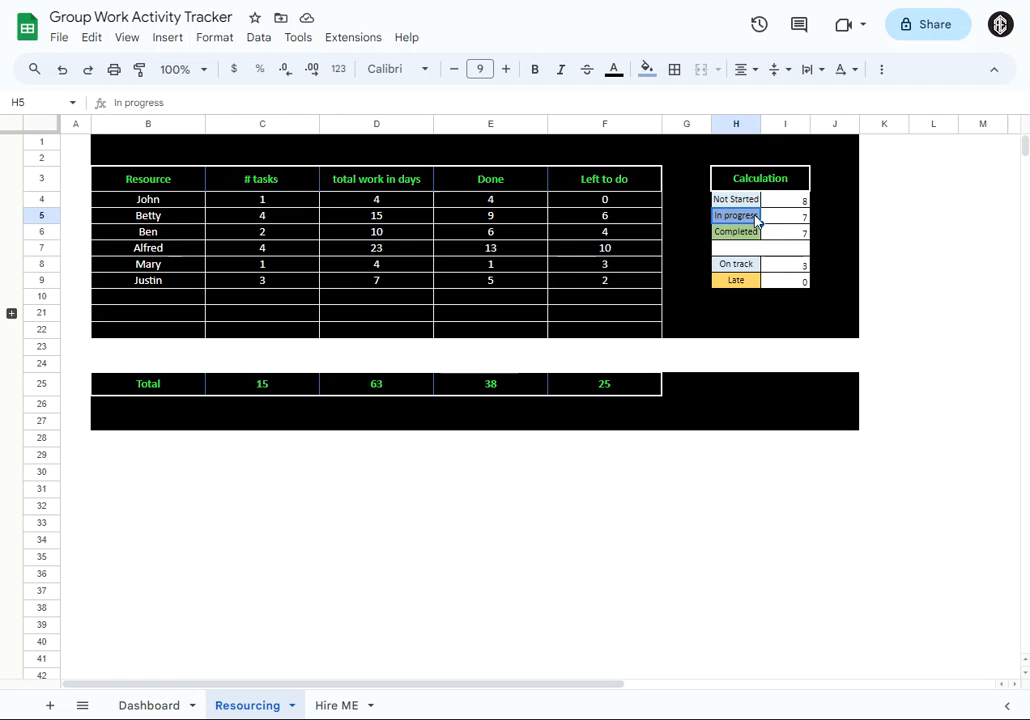
{"action": "left_click", "coordinate": [782, 234]}
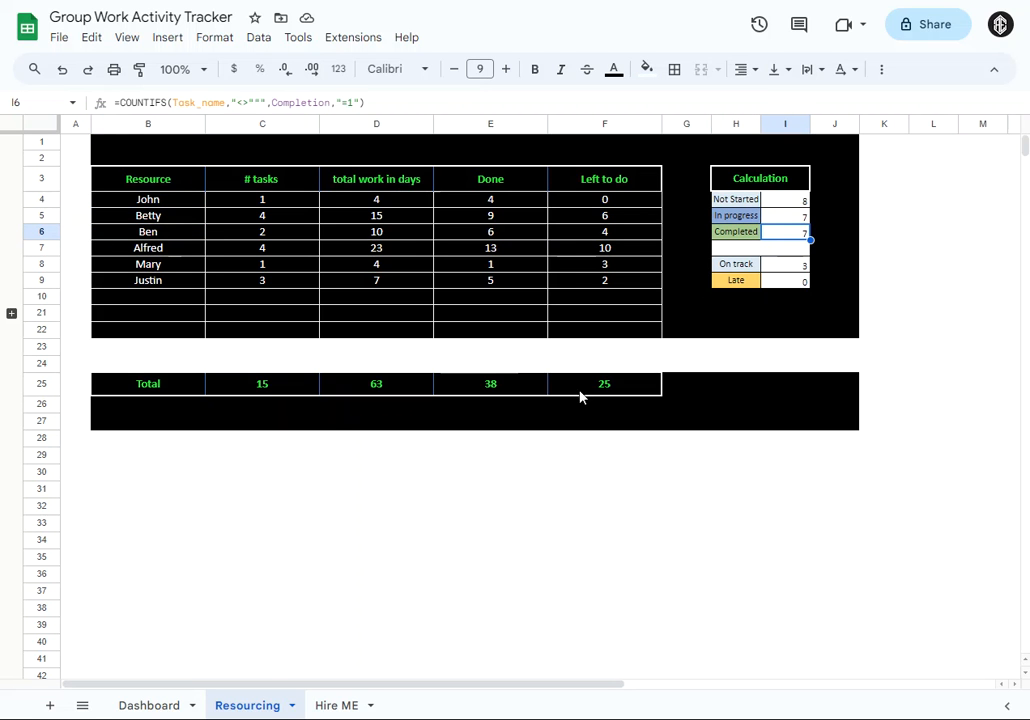
{"action": "left_click", "coordinate": [145, 218]}
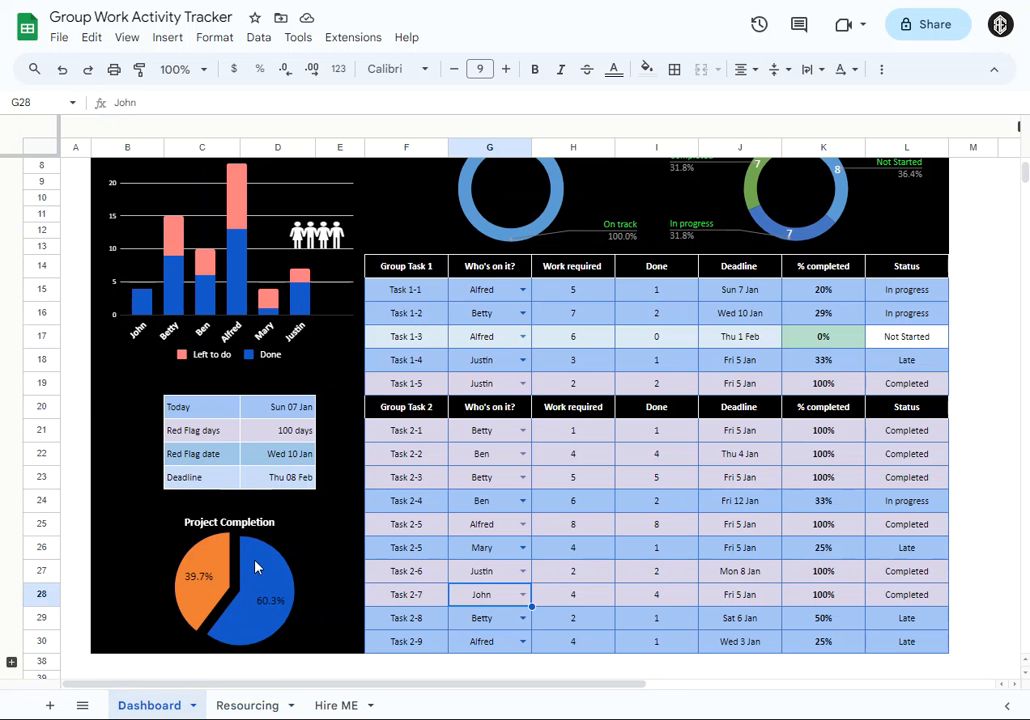
Inspect the Today formula and the Red Flag days and Red Flag date entries in the dashboard's date table
{"action": "left_click", "coordinate": [195, 432]}
{"action": "left_click", "coordinate": [289, 411]}
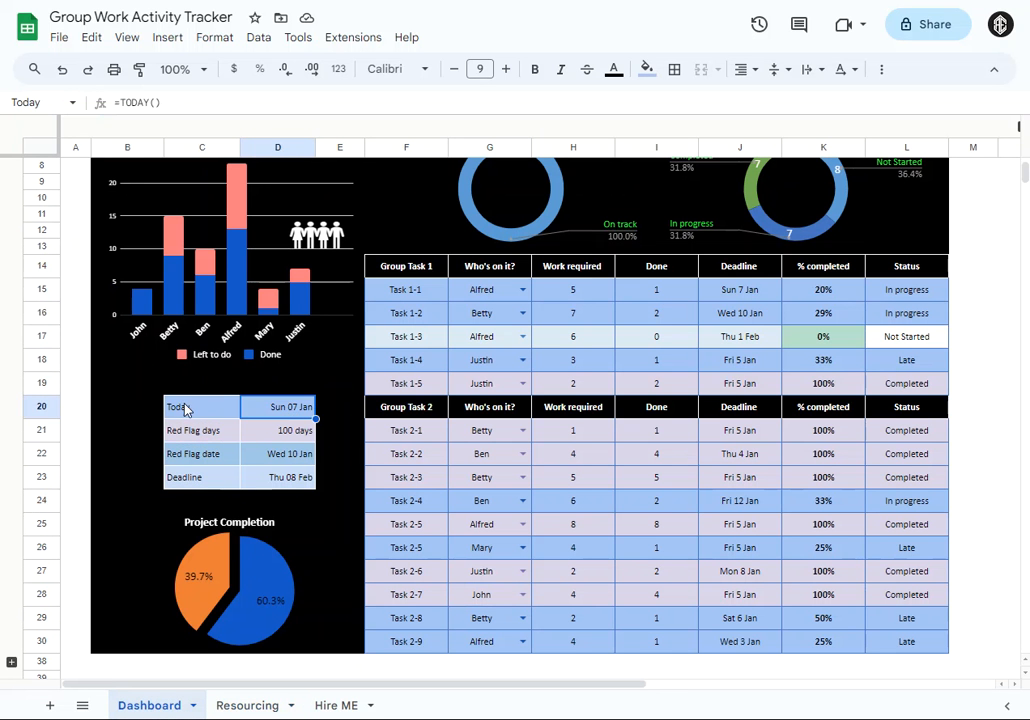
{"action": "left_click", "coordinate": [219, 437]}
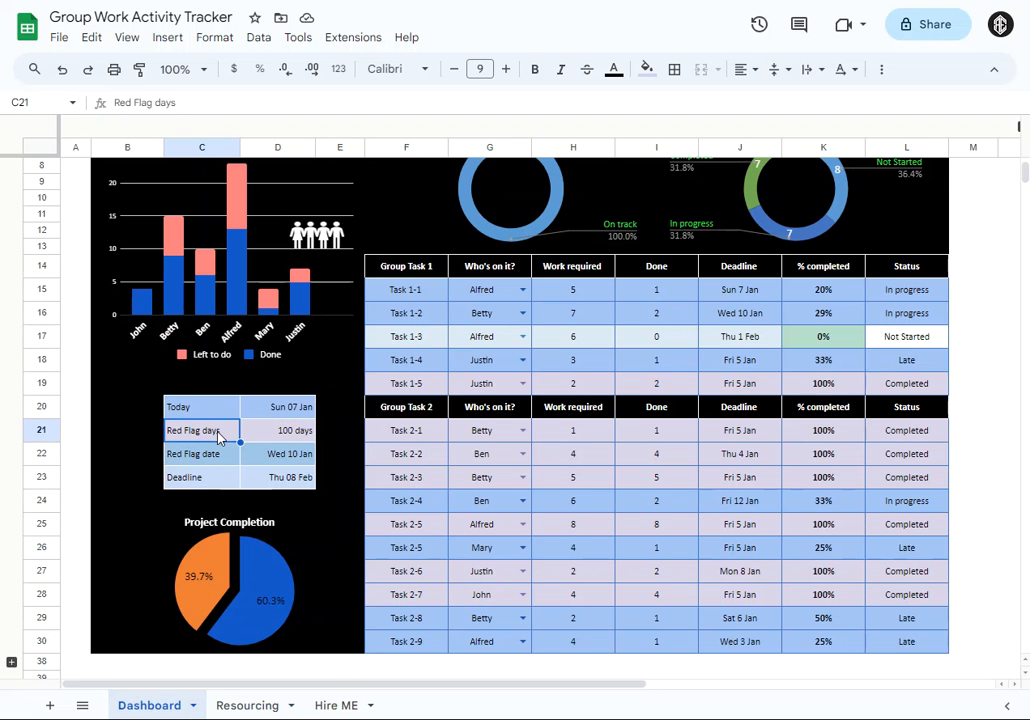
{"action": "left_click", "coordinate": [286, 430]}
{"action": "left_click", "coordinate": [184, 459]}
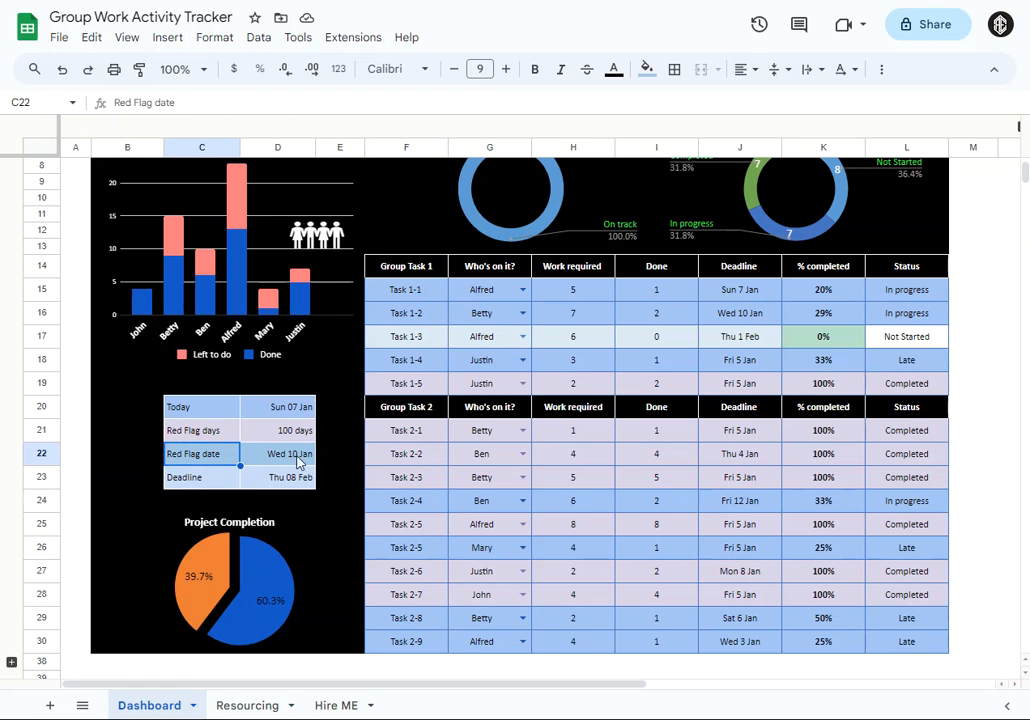
Set the Red Flag date to 8 January 2024 and change it back to 10 January 2024
{"action": "left_click", "coordinate": [289, 455]}
{"action": "double_click", "coordinate": [289, 456]}
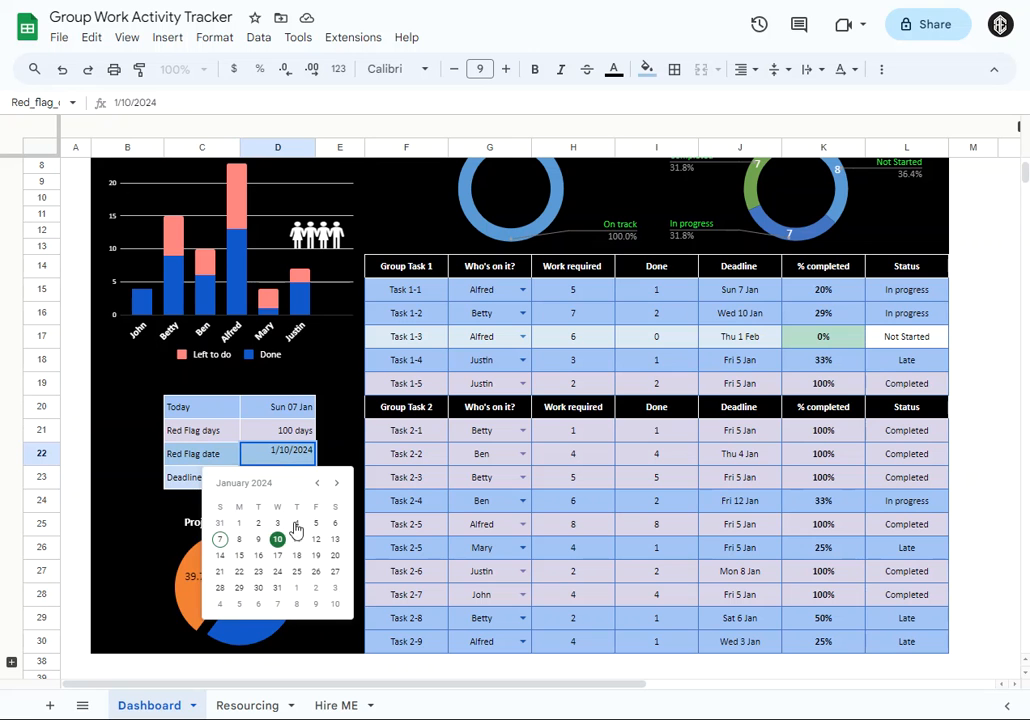
{"action": "left_click", "coordinate": [241, 541]}
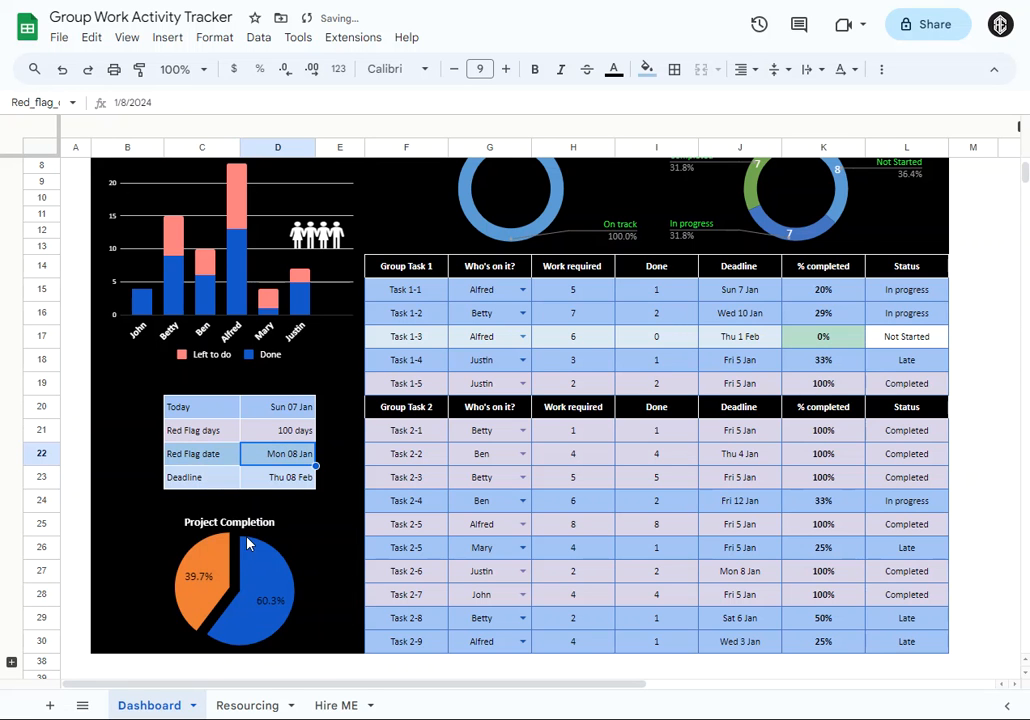
{"action": "double_click", "coordinate": [272, 457]}
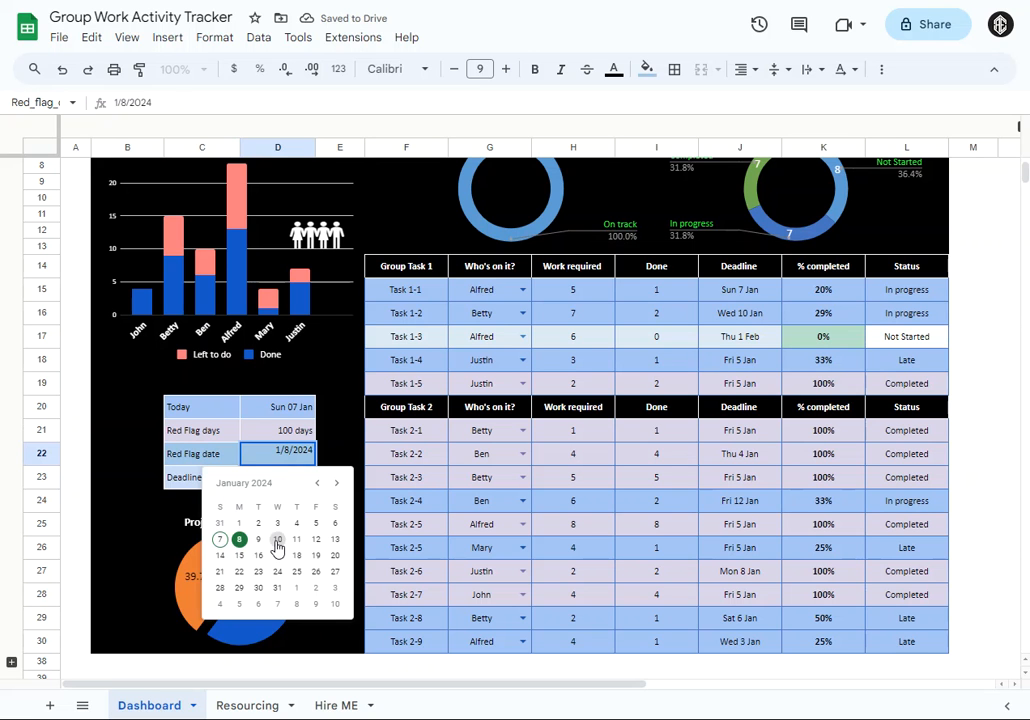
{"action": "left_click", "coordinate": [277, 541]}
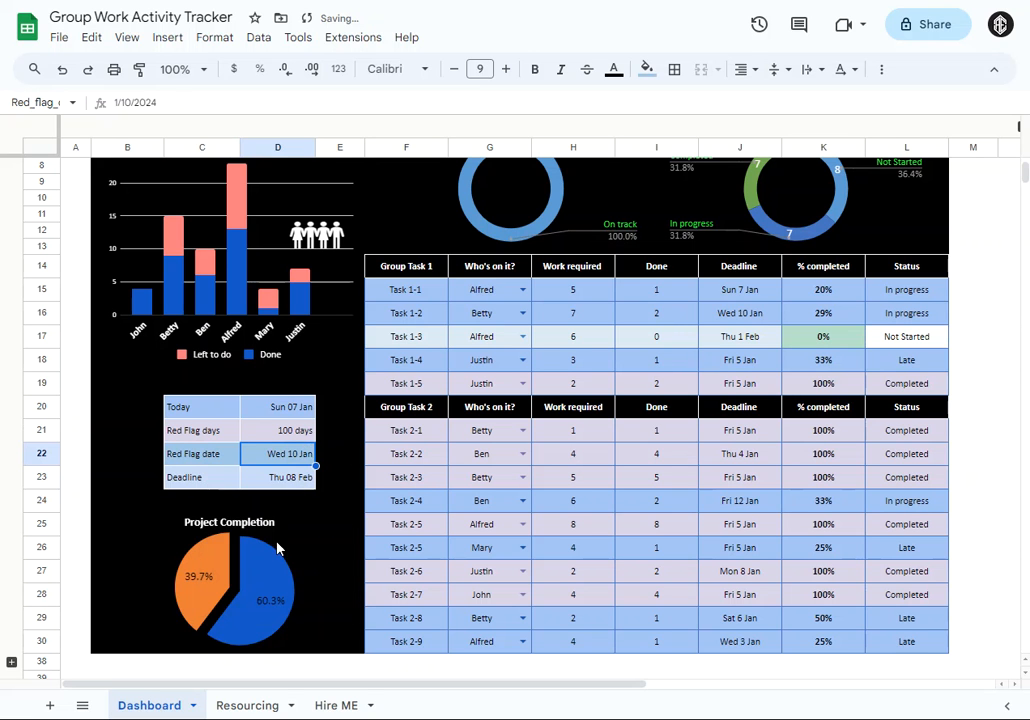
View the calendar for the project Deadline in the date table and close it without choosing a date
{"action": "left_click", "coordinate": [195, 484]}
{"action": "left_click", "coordinate": [253, 487]}
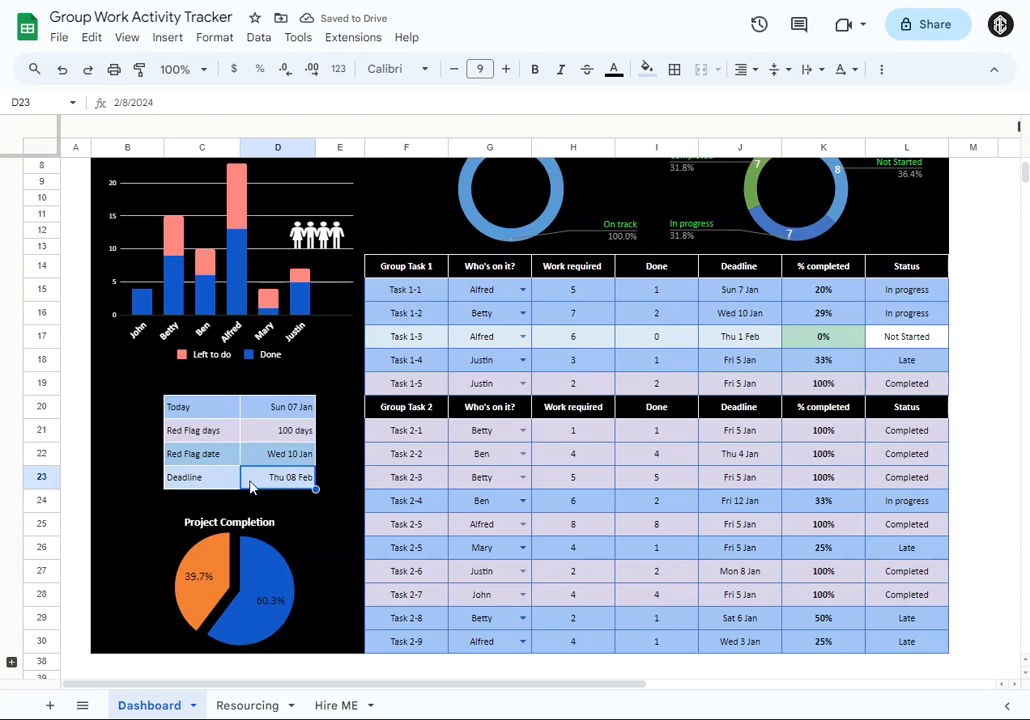
{"action": "double_click", "coordinate": [256, 485]}
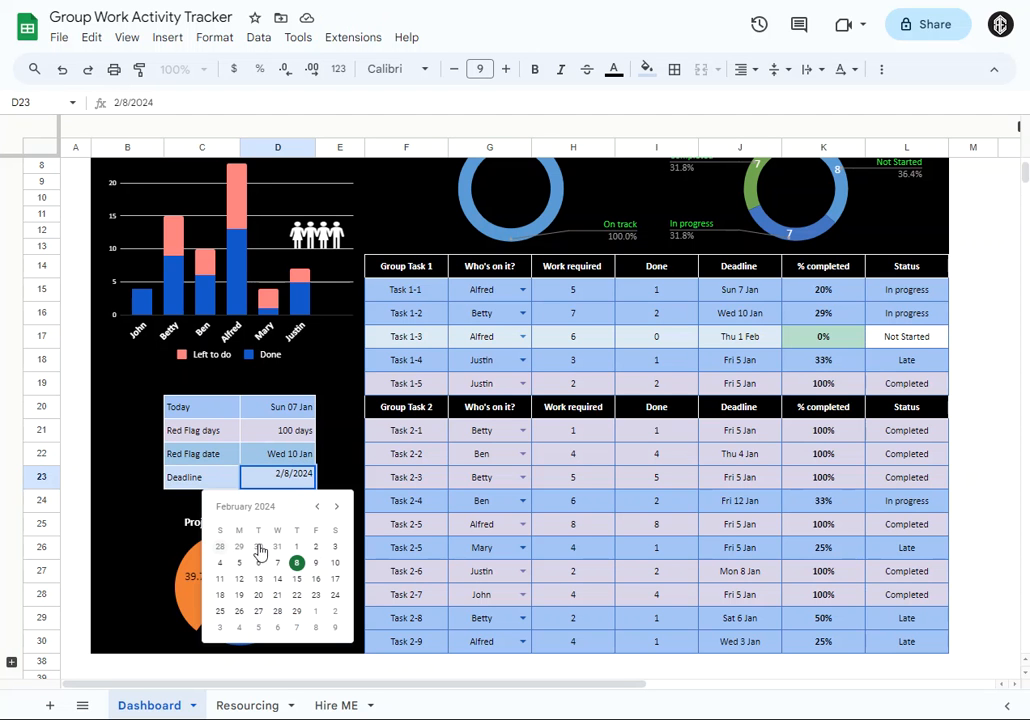
{"action": "left_click", "coordinate": [373, 479]}
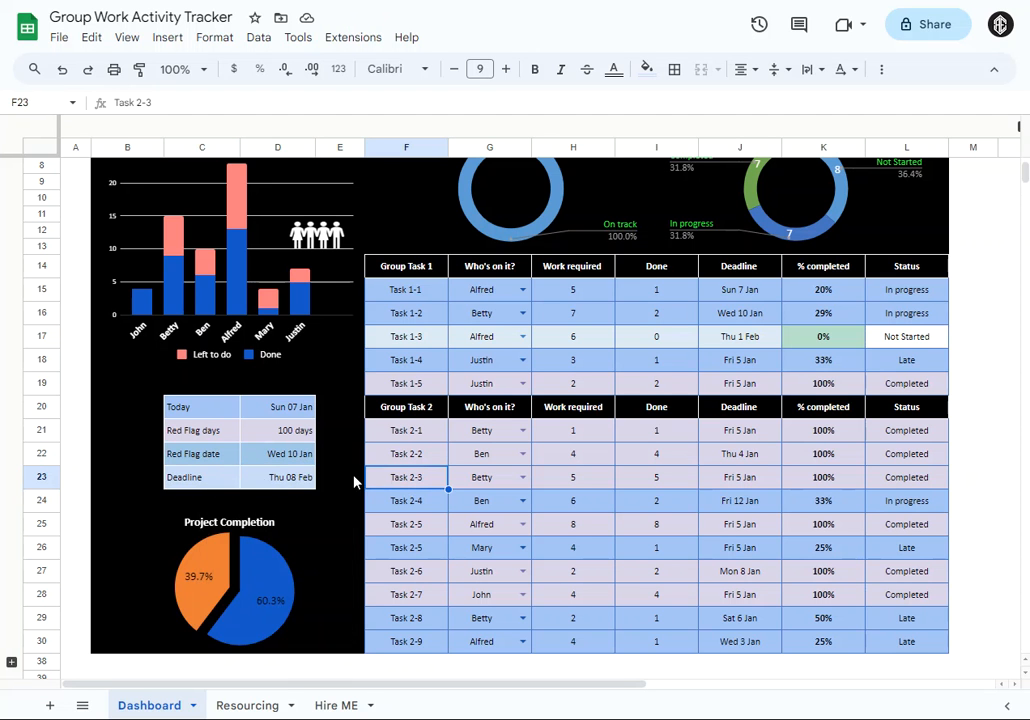
Examine the Left to do and Done values of the resources on the Resource Workload chart, and deselect the chart
{"action": "scroll", "coordinate": [240, 450], "scroll_direction": "up", "scroll_amount": 3}
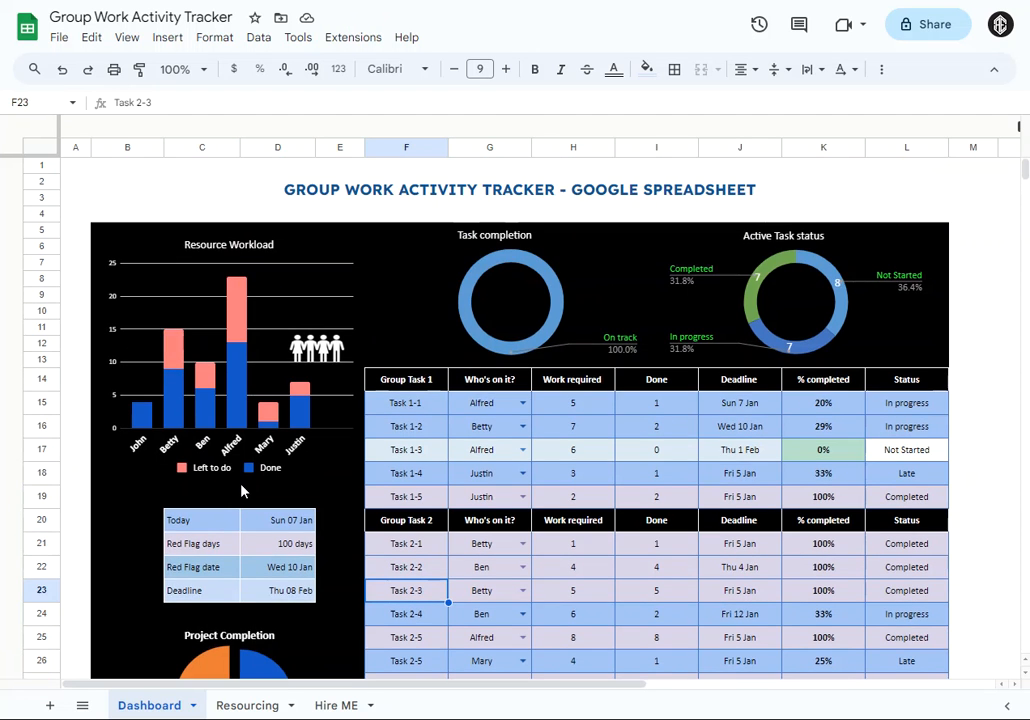
{"action": "left_click", "coordinate": [235, 294]}
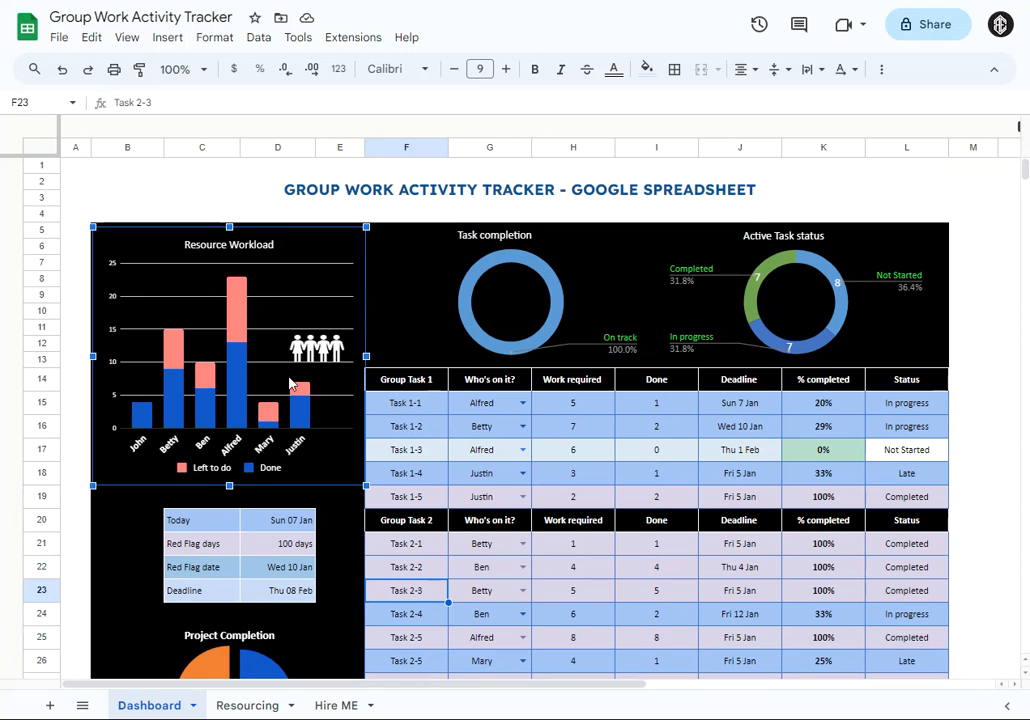
{"action": "mouse_move", "coordinate": [237, 300]}
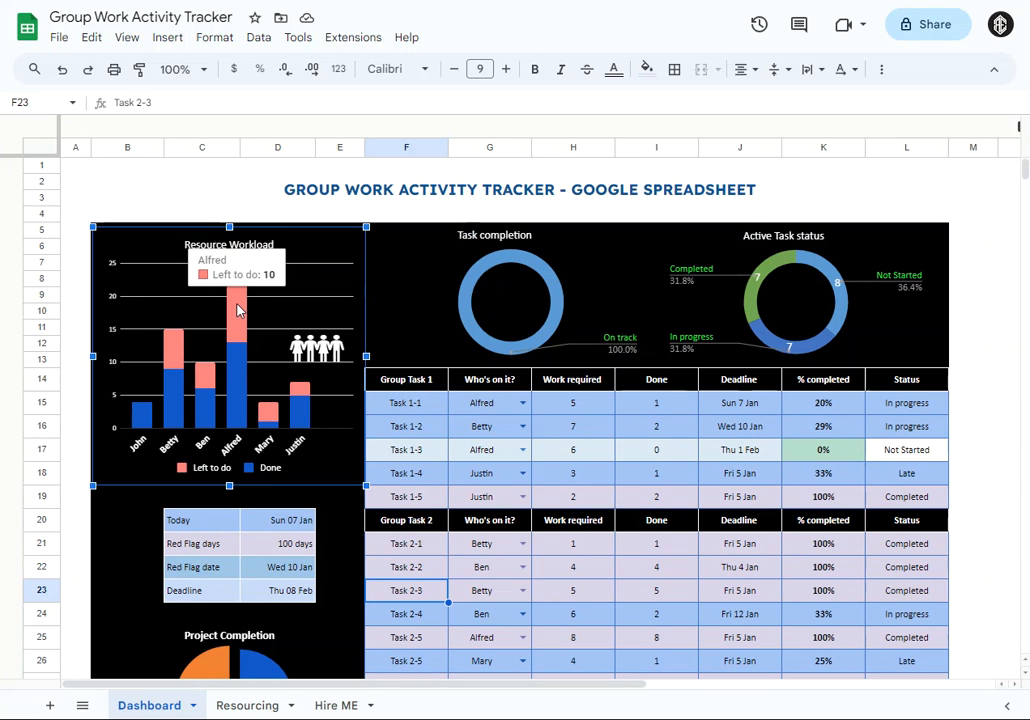
{"action": "mouse_move", "coordinate": [204, 383]}
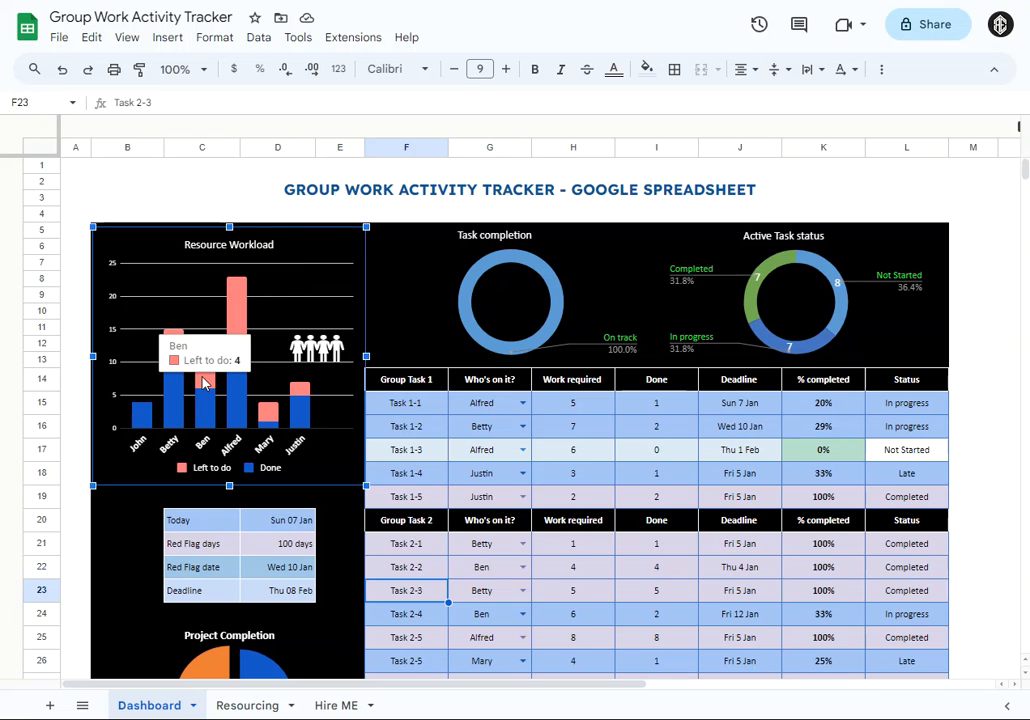
{"action": "mouse_move", "coordinate": [176, 355]}
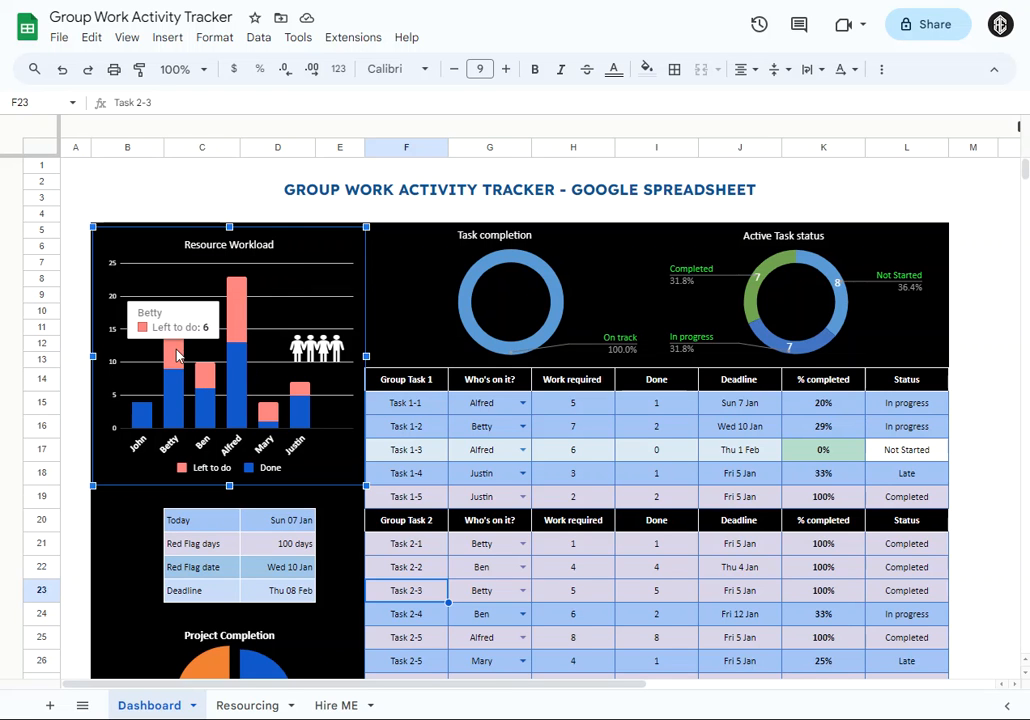
{"action": "mouse_move", "coordinate": [171, 397]}
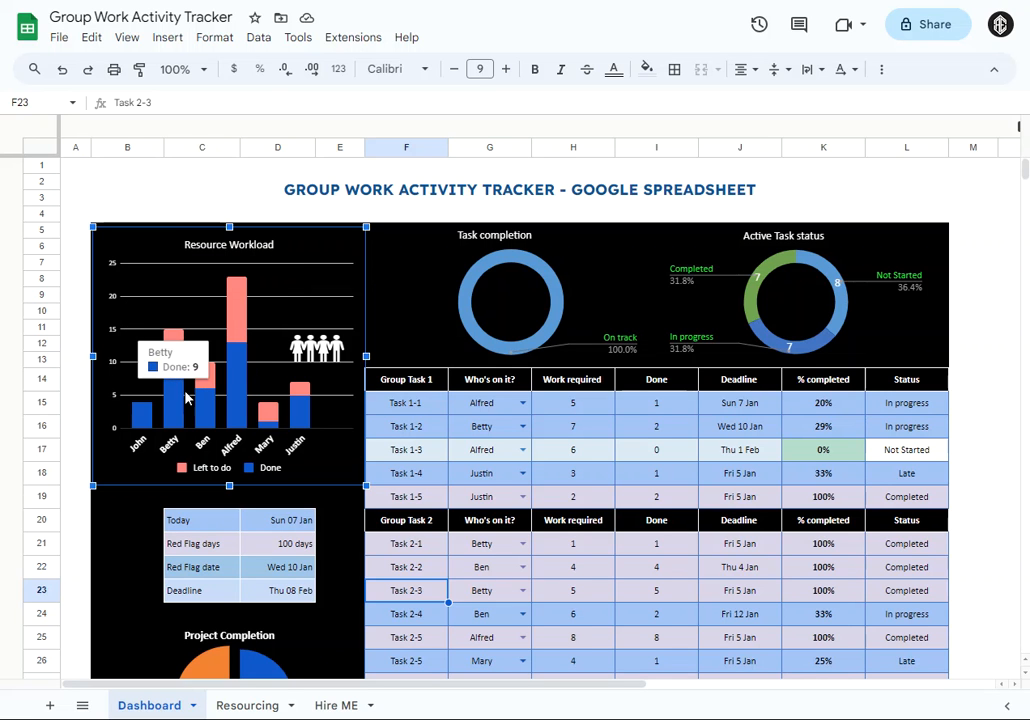
{"action": "mouse_move", "coordinate": [205, 409]}
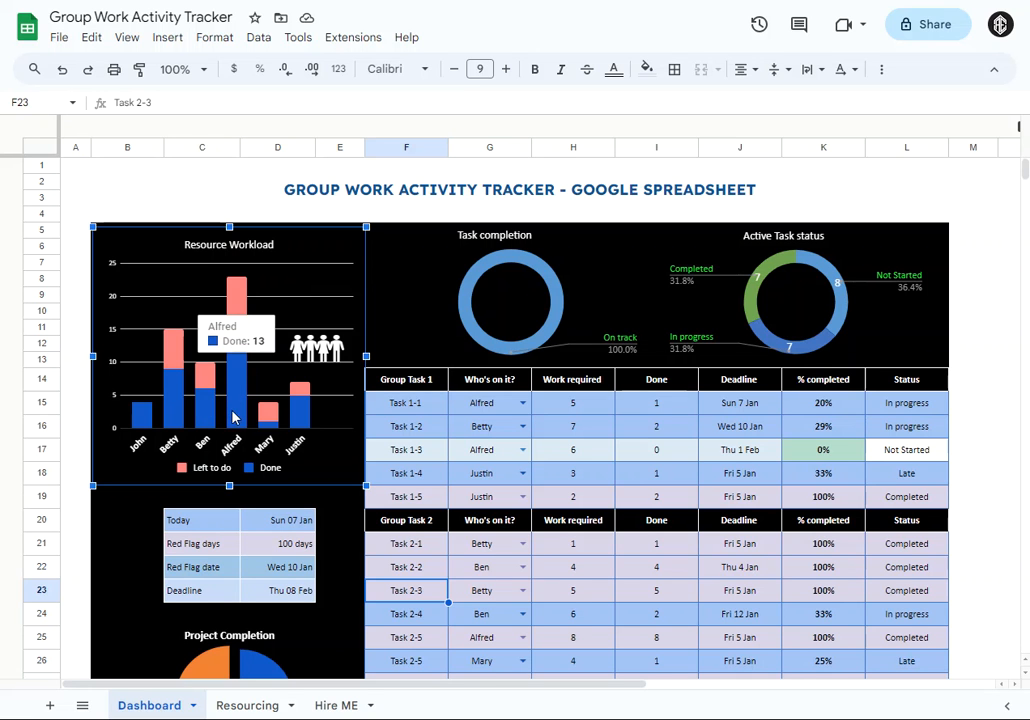
{"action": "mouse_move", "coordinate": [298, 427]}
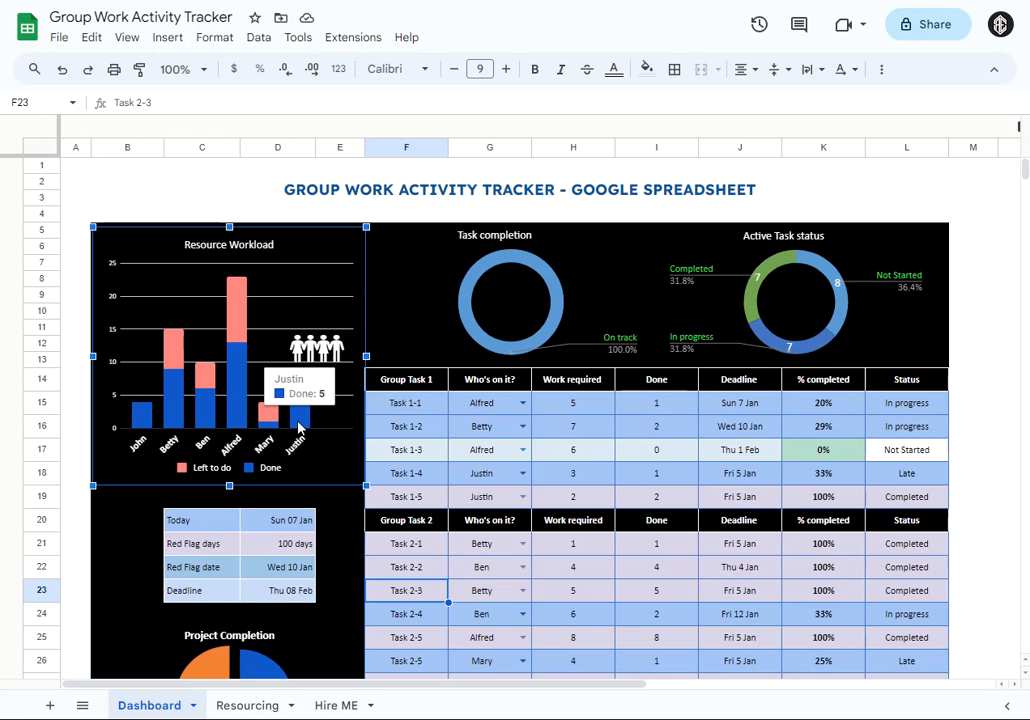
{"action": "mouse_move", "coordinate": [305, 390]}
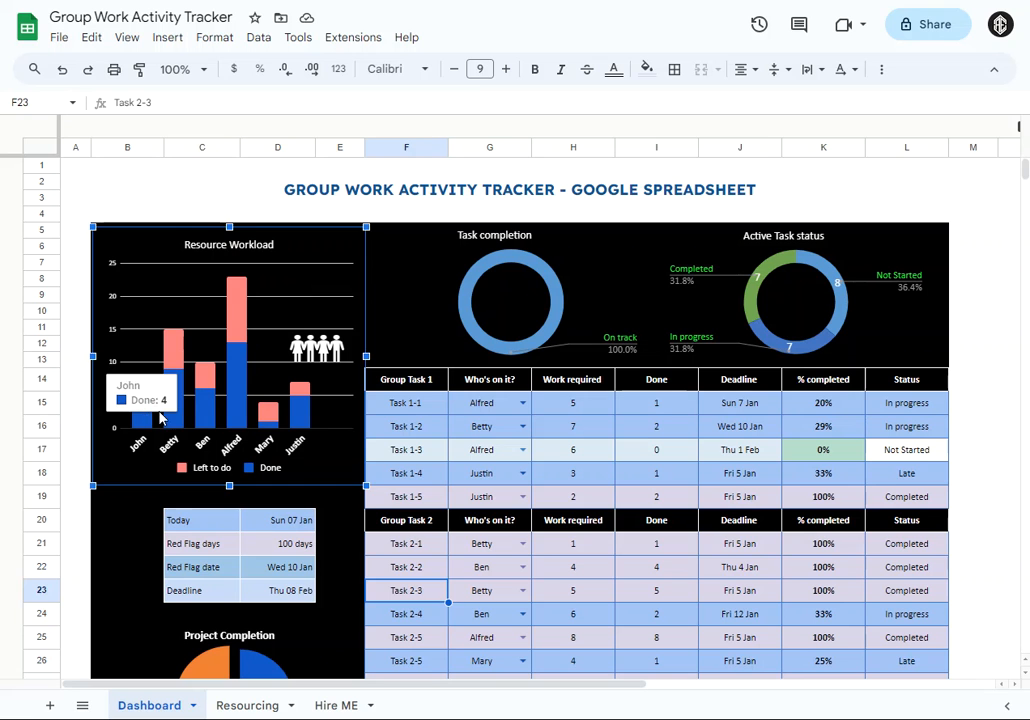
{"action": "left_click", "coordinate": [508, 452]}
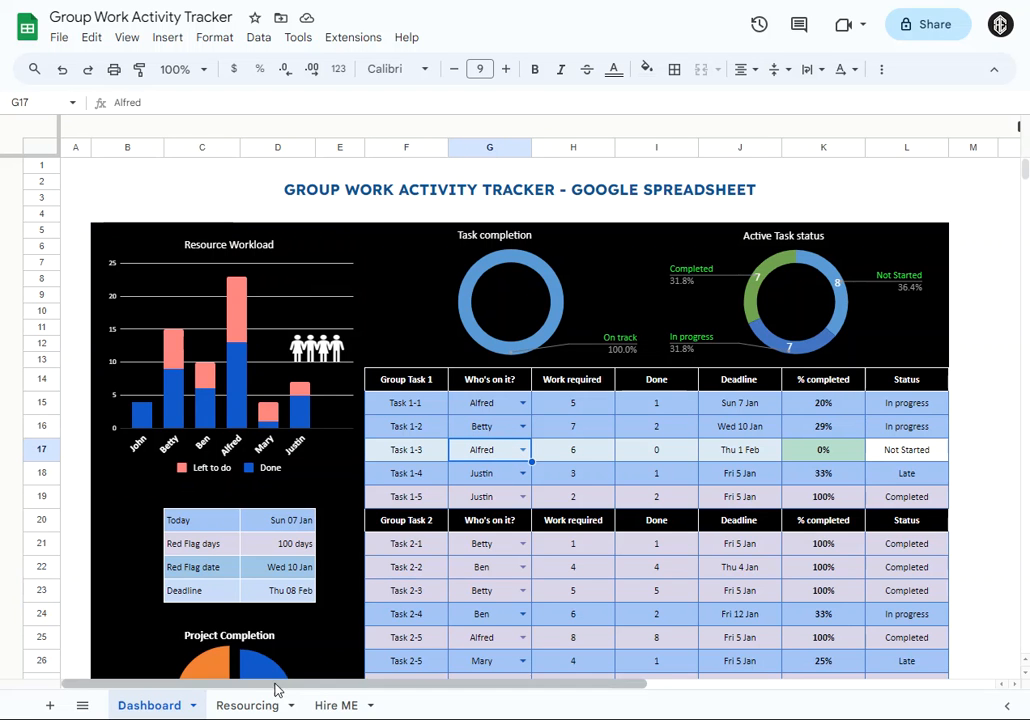
View the resource totals on the Resourcing sheet and open the Hire ME sheet
{"action": "left_click", "coordinate": [245, 706]}
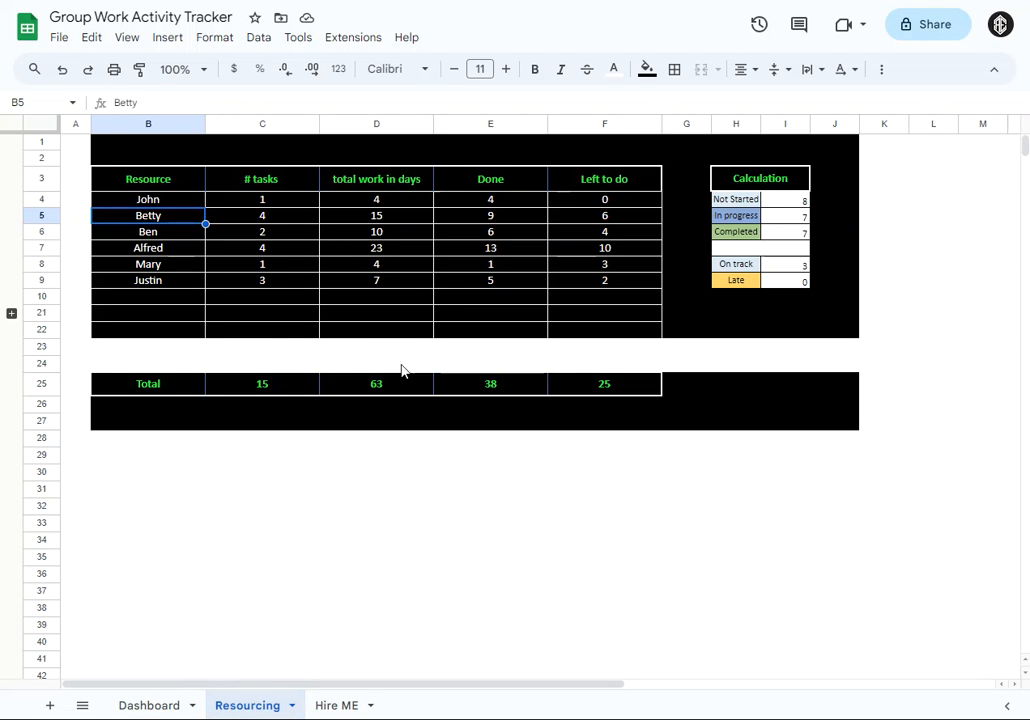
{"action": "left_click", "coordinate": [350, 457]}
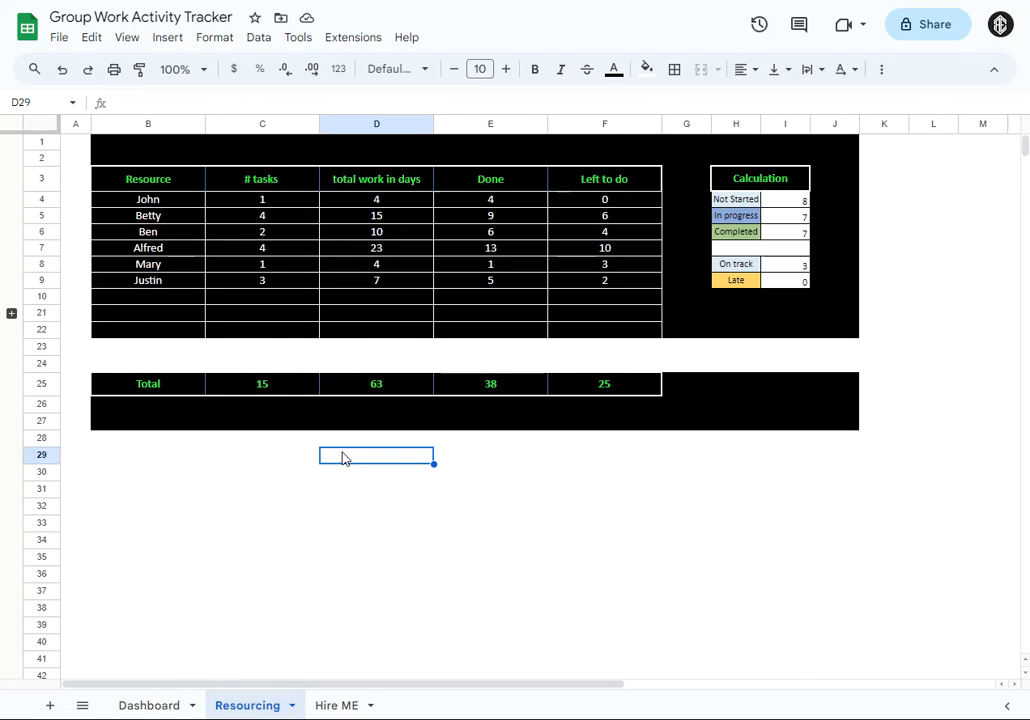
{"action": "left_click", "coordinate": [336, 706]}
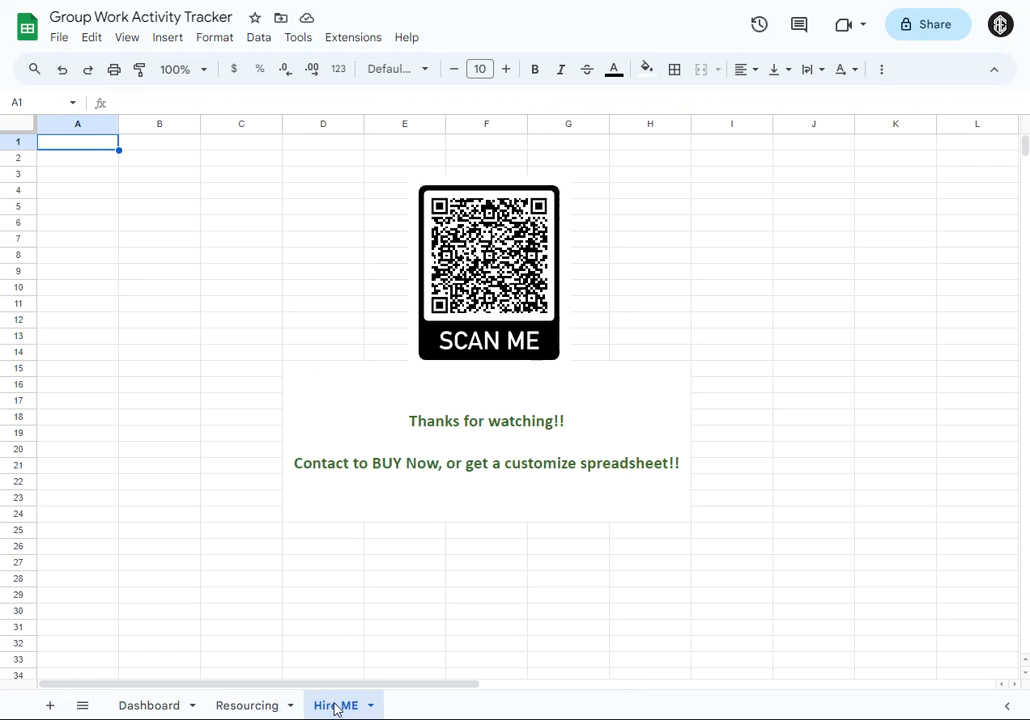